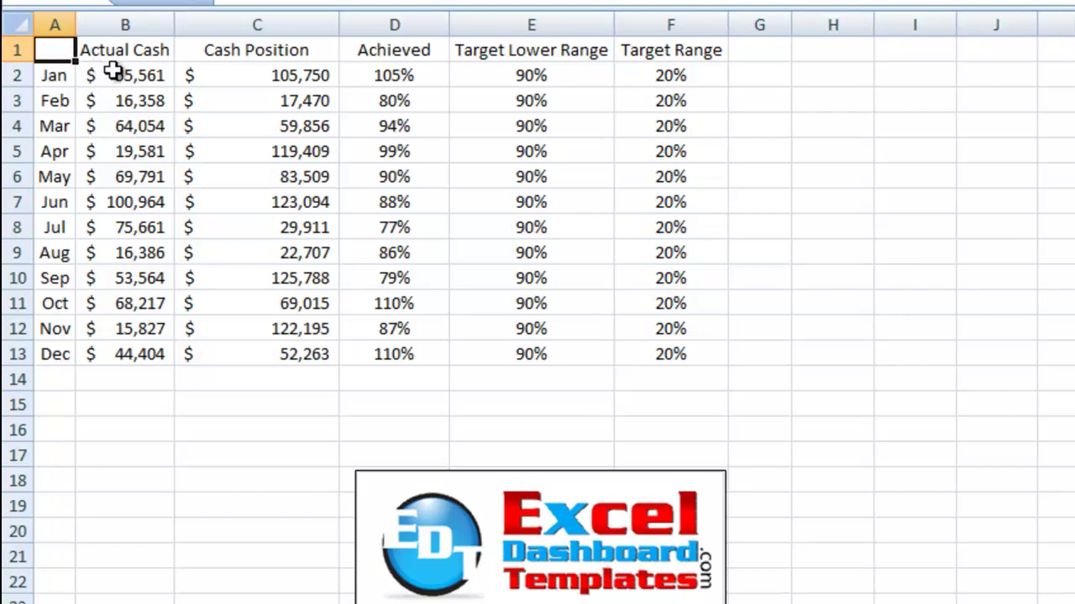
Step: Review the Actual Cash and Cash Position headings and AutoFit column C to its contents
click(141, 53)
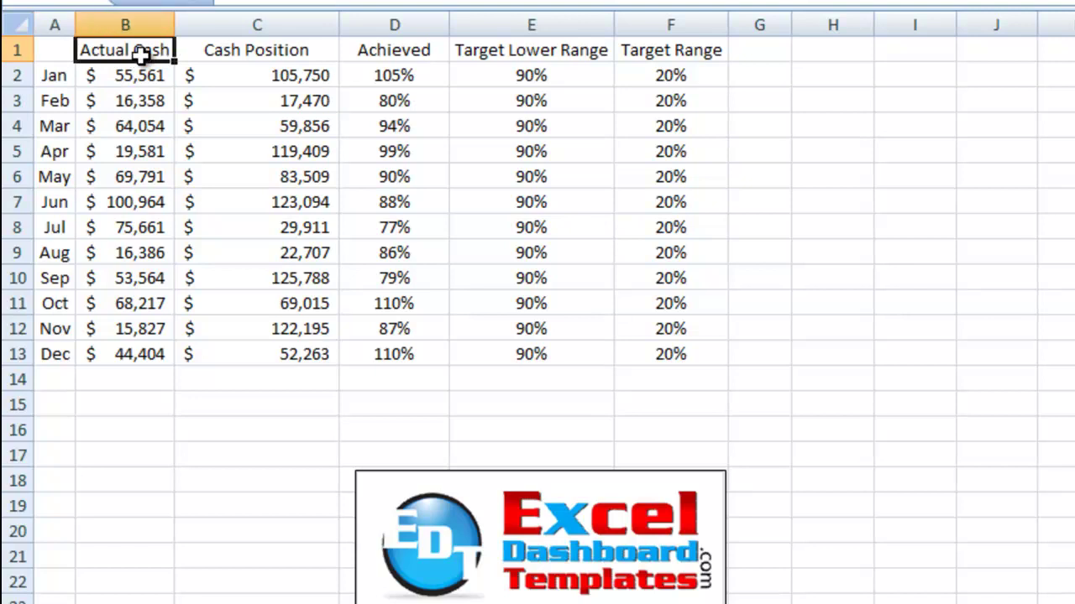
click(243, 47)
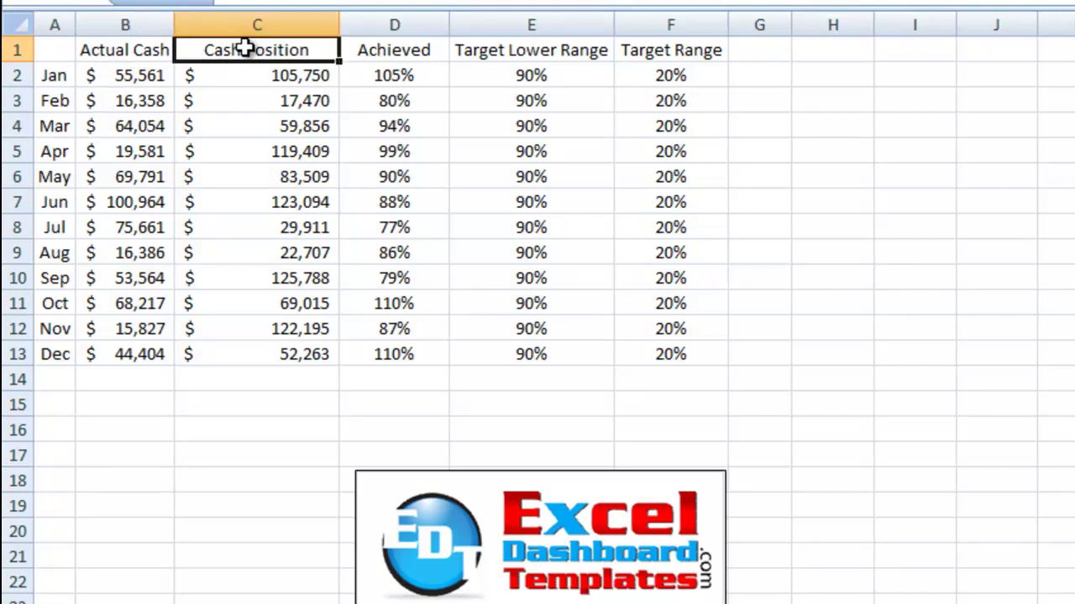
double_click(340, 20)
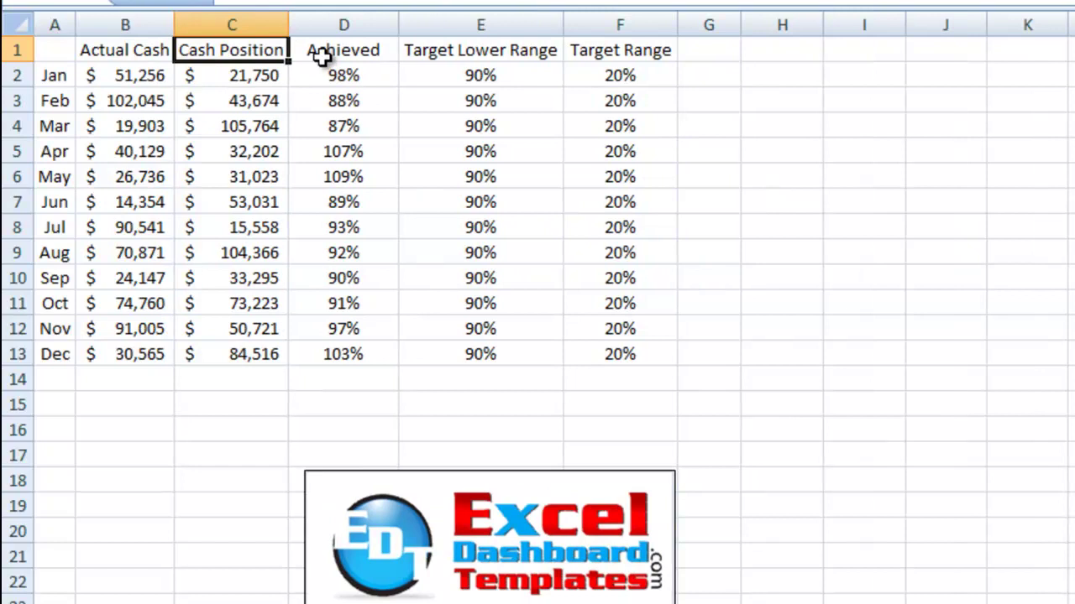
Step: Review the Achieved and target range headings, then select the data table for charting
click(332, 54)
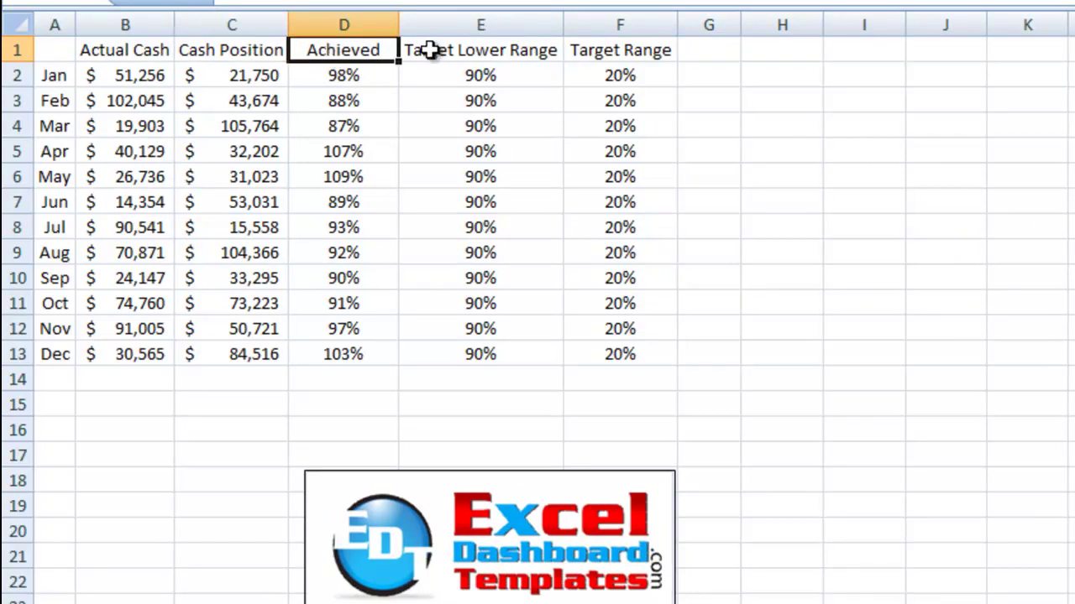
click(487, 53)
drag(487, 53, 586, 52)
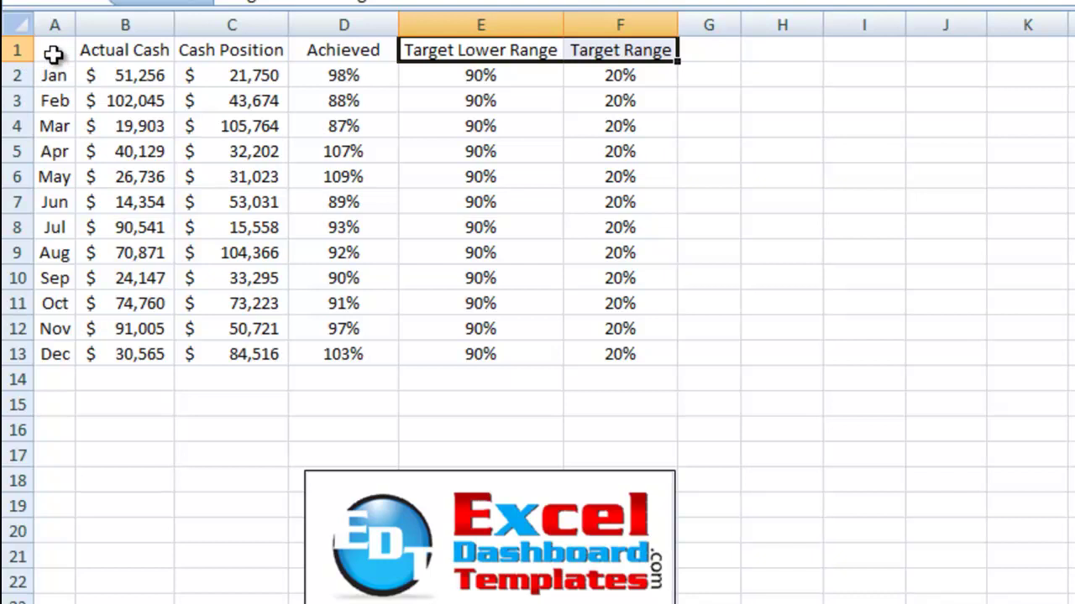
drag(53, 52, 599, 355)
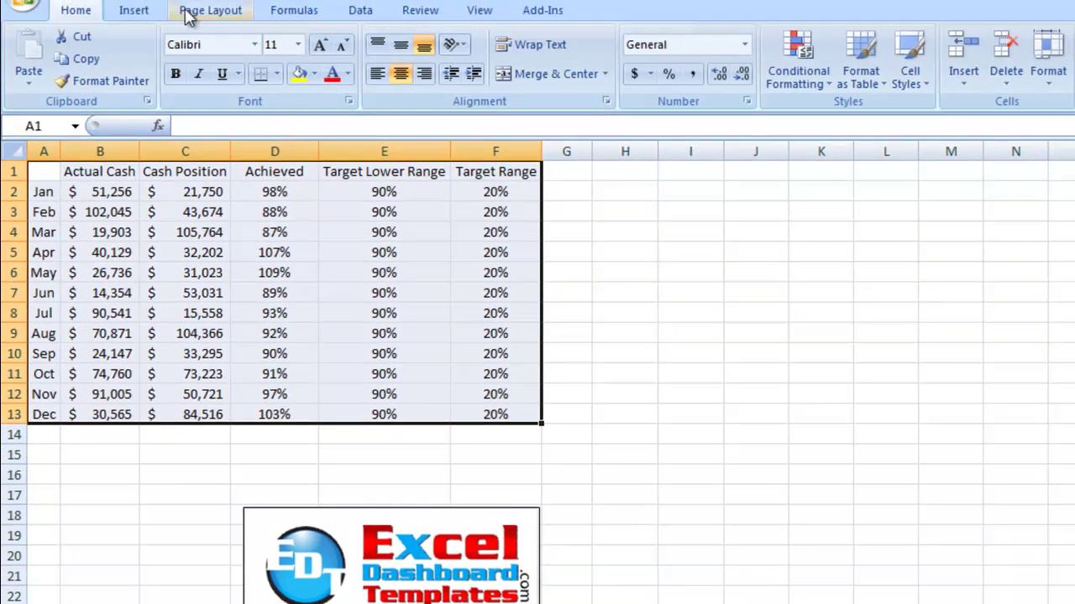
Step: Insert a clustered column chart of A1:F13 and position it beside the data table
click(134, 10)
click(329, 72)
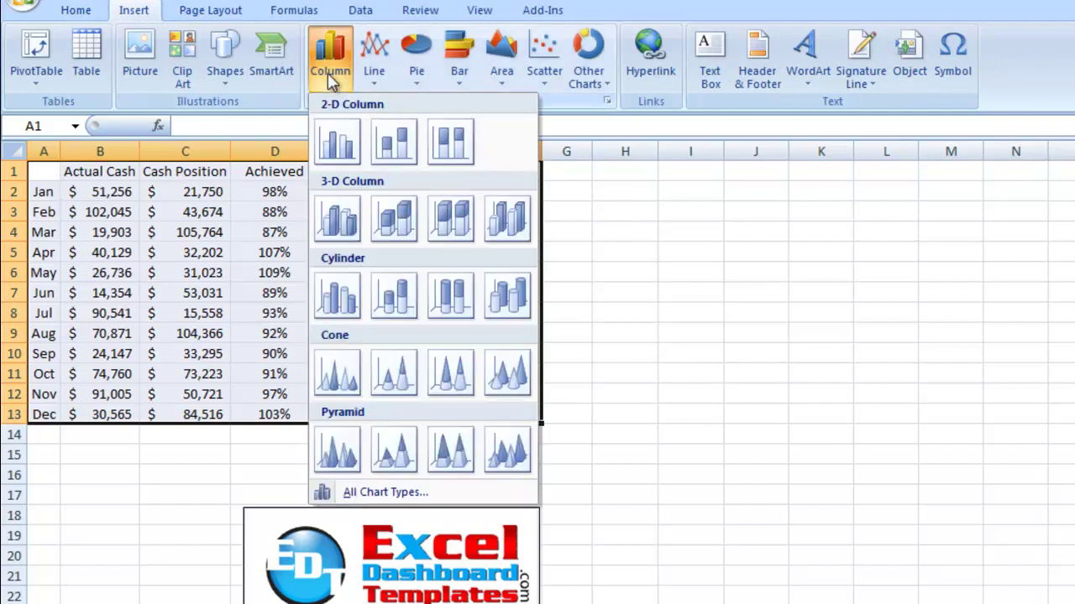
click(340, 143)
drag(694, 309, 339, 233)
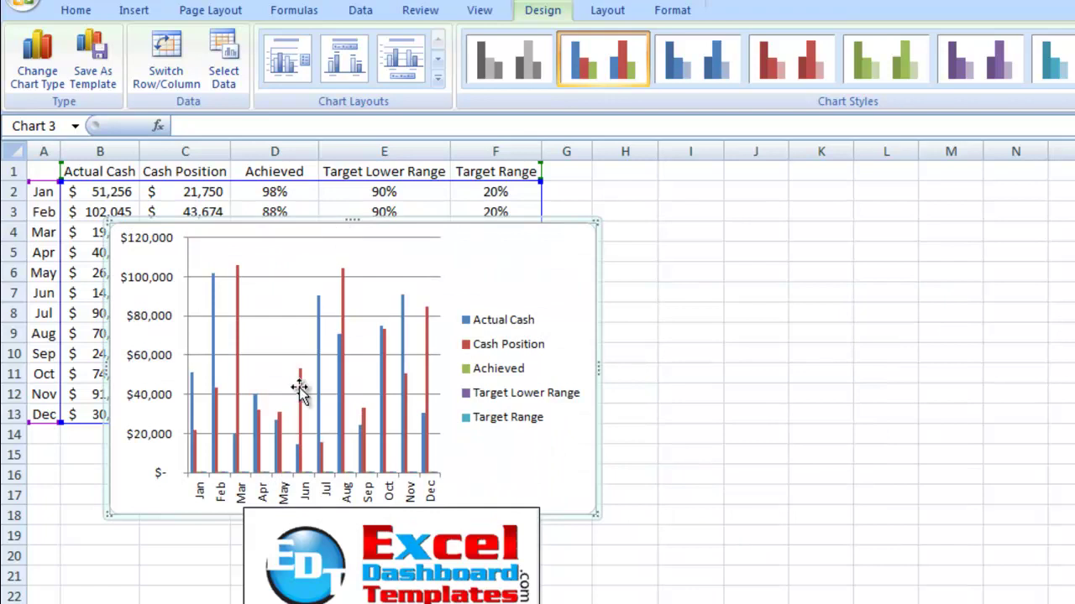
mouse_move(215, 442)
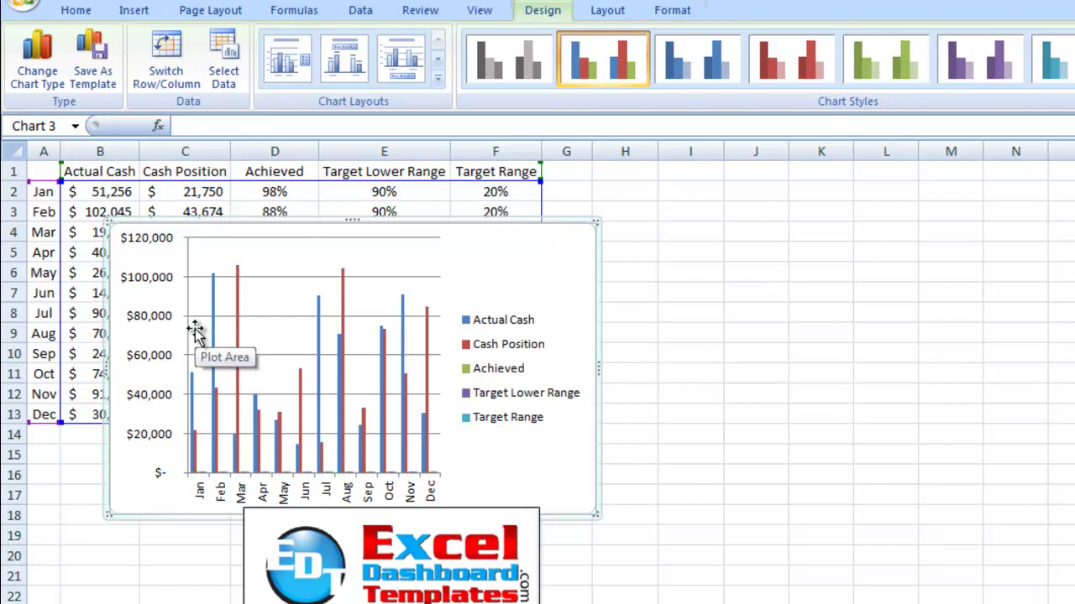
Step: Select the barely visible Achieved series from the Layout tab's Chart Elements list
click(205, 481)
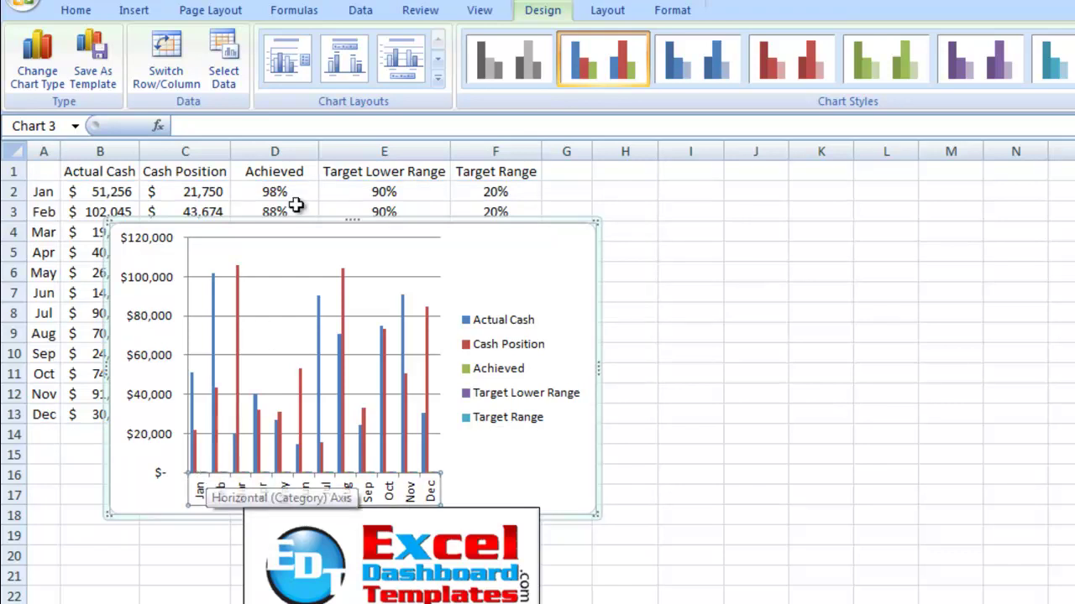
click(621, 11)
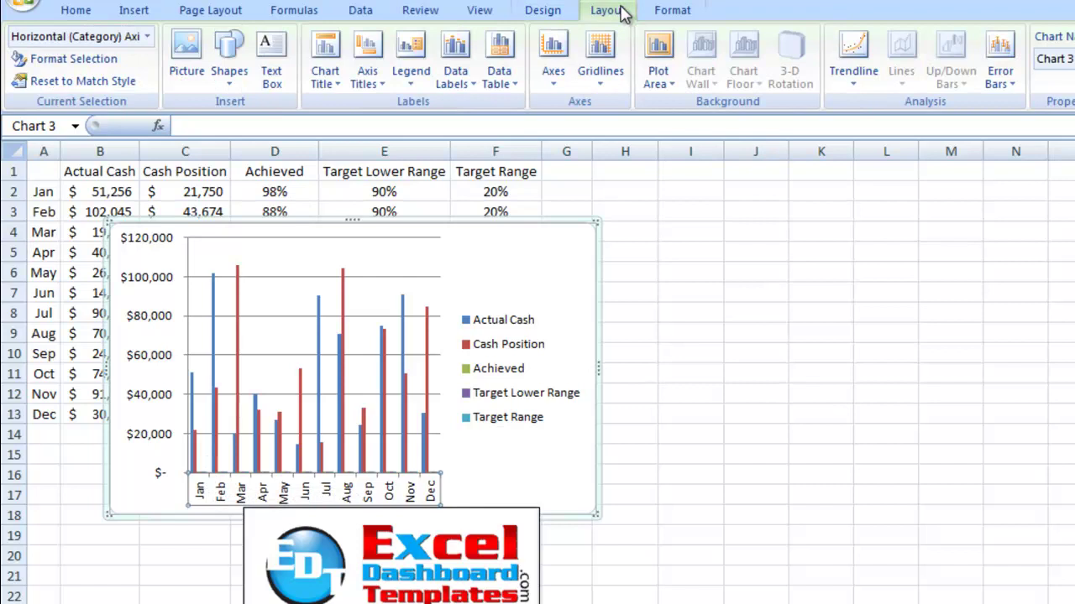
click(148, 38)
click(147, 40)
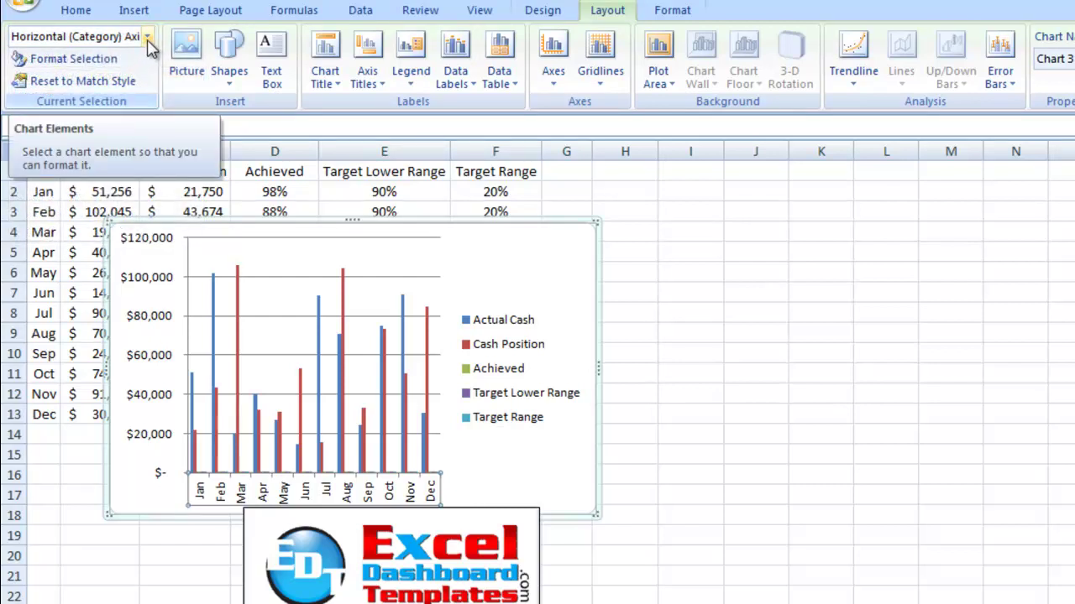
click(148, 39)
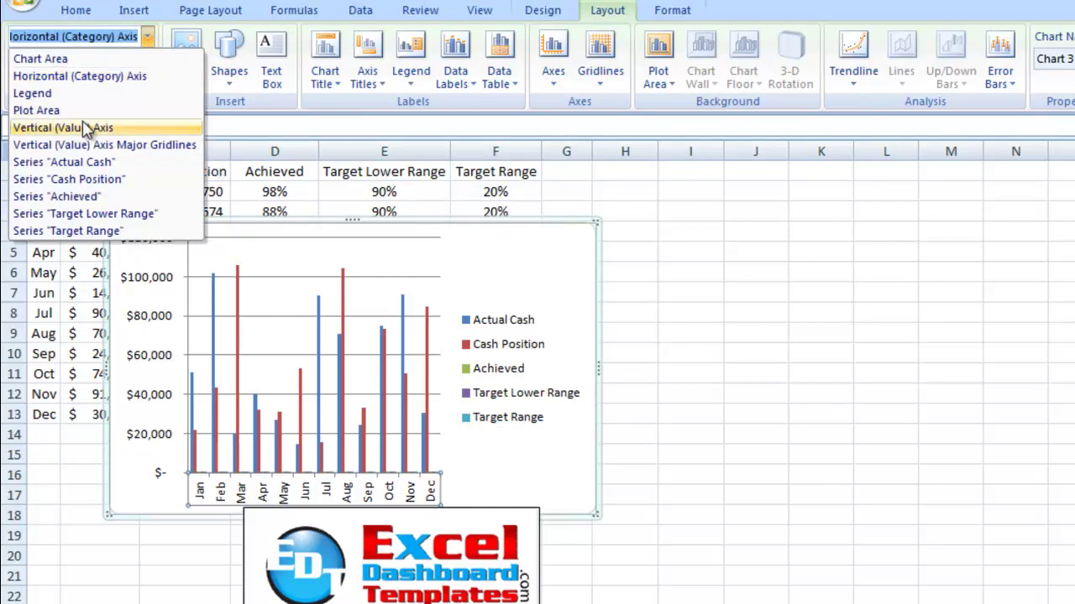
click(60, 197)
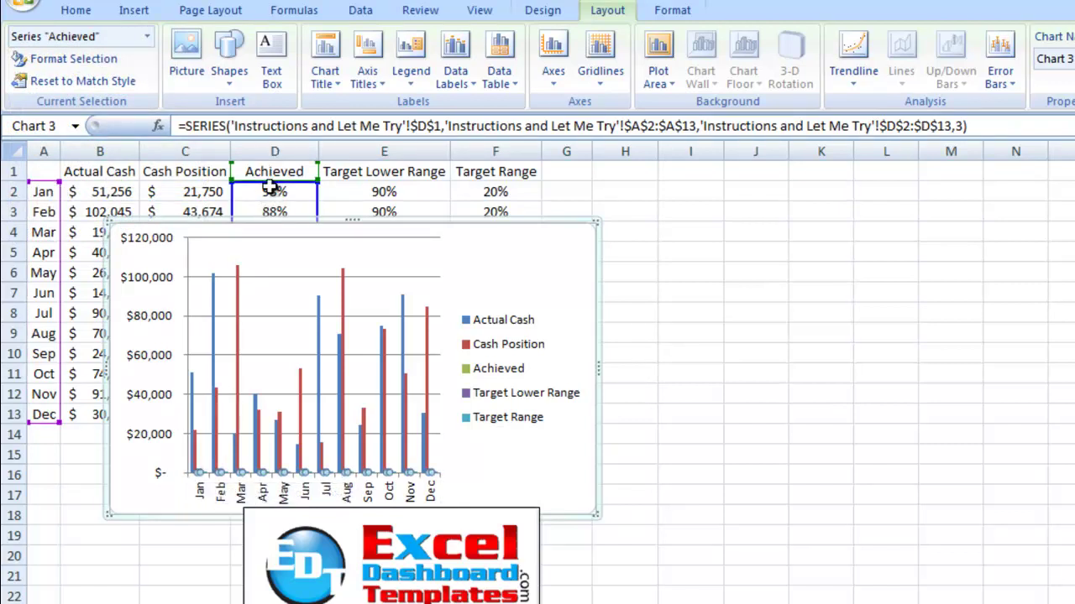
Step: Put Achieved, Target Range and Target Lower Range on a secondary 0–120% axis
click(97, 60)
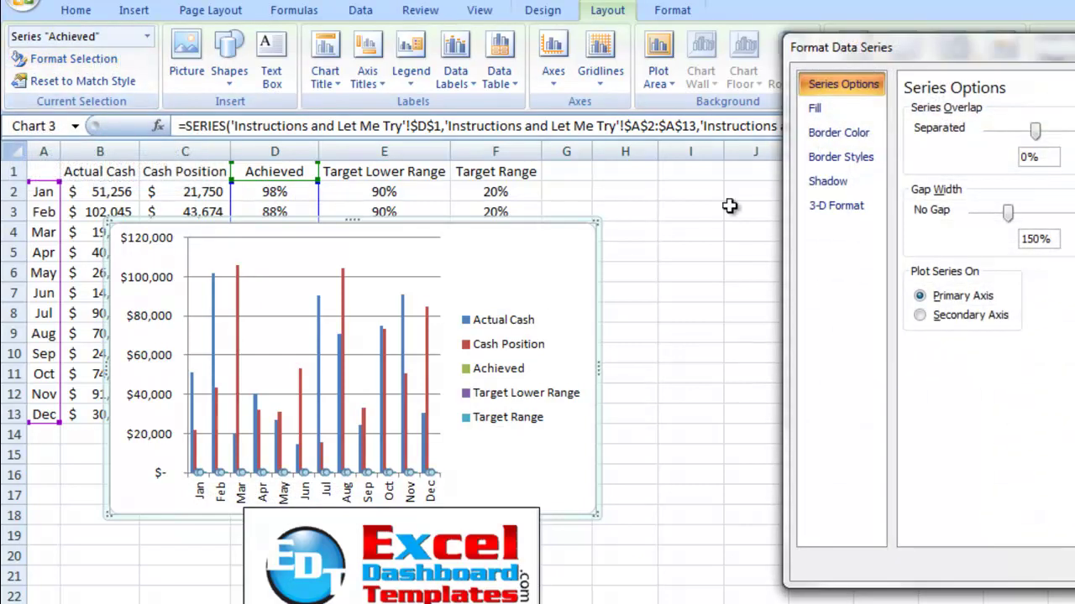
drag(913, 53, 620, 76)
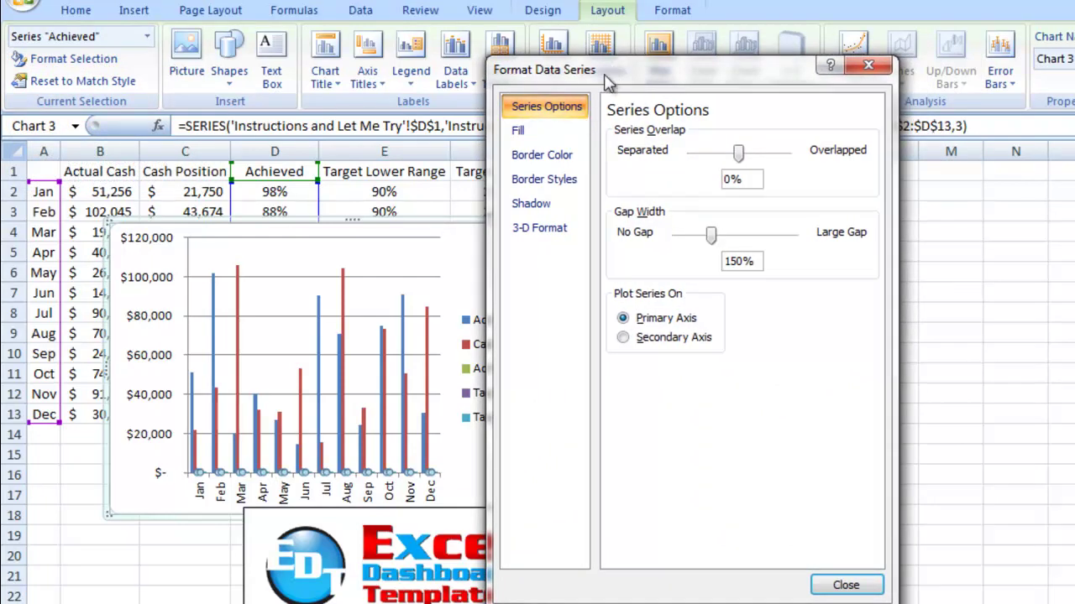
click(655, 340)
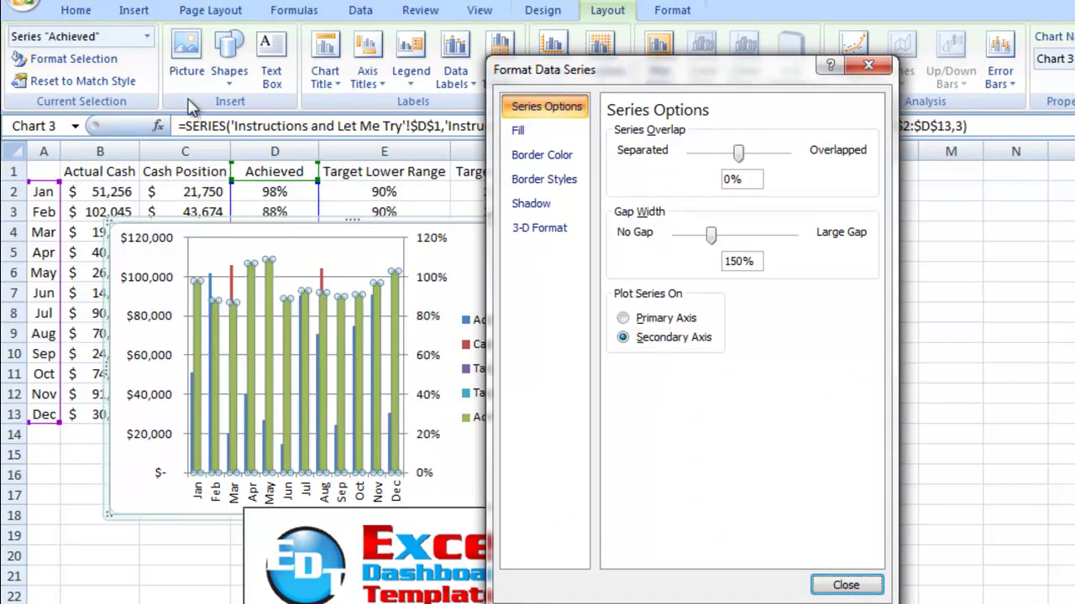
click(146, 36)
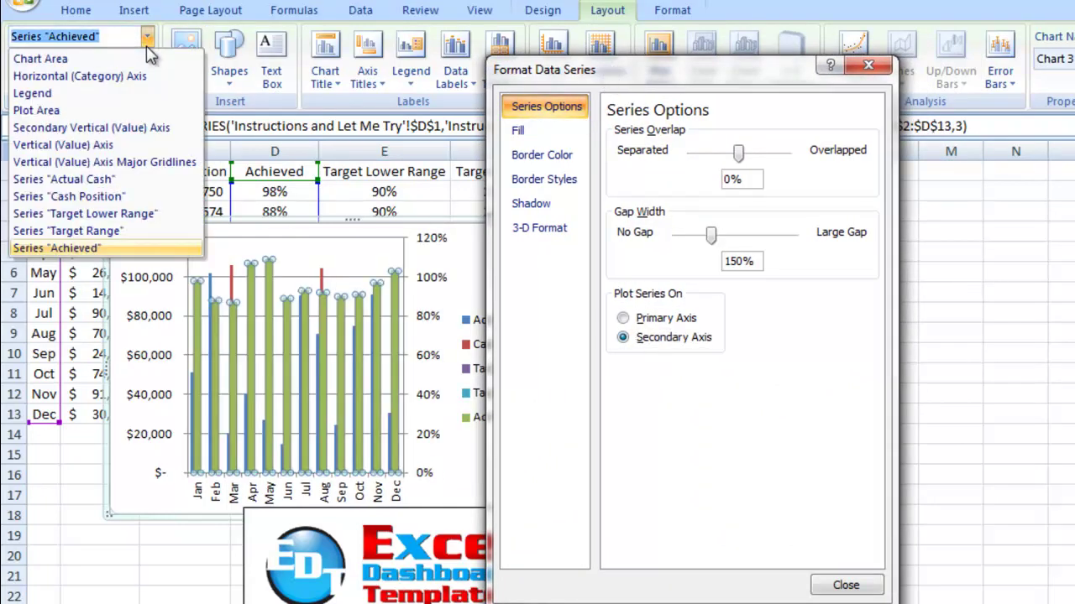
click(106, 232)
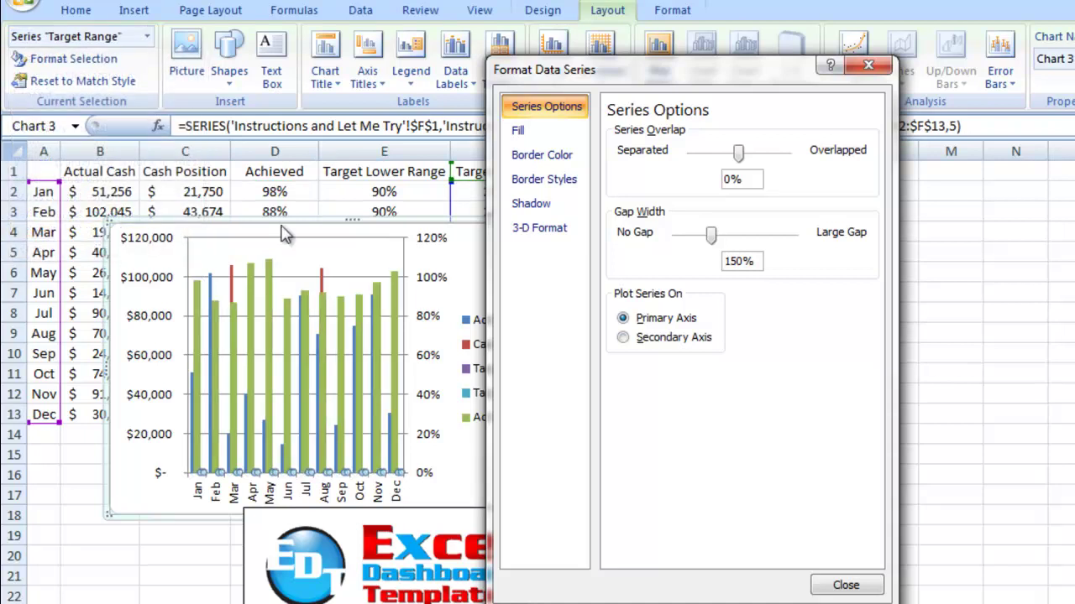
click(628, 342)
click(147, 37)
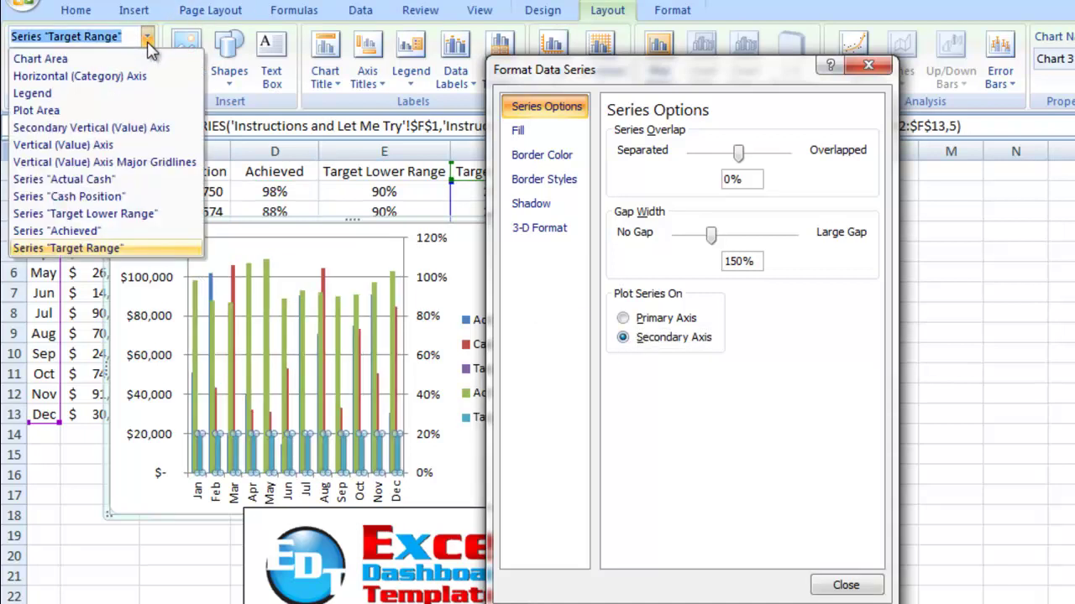
click(139, 213)
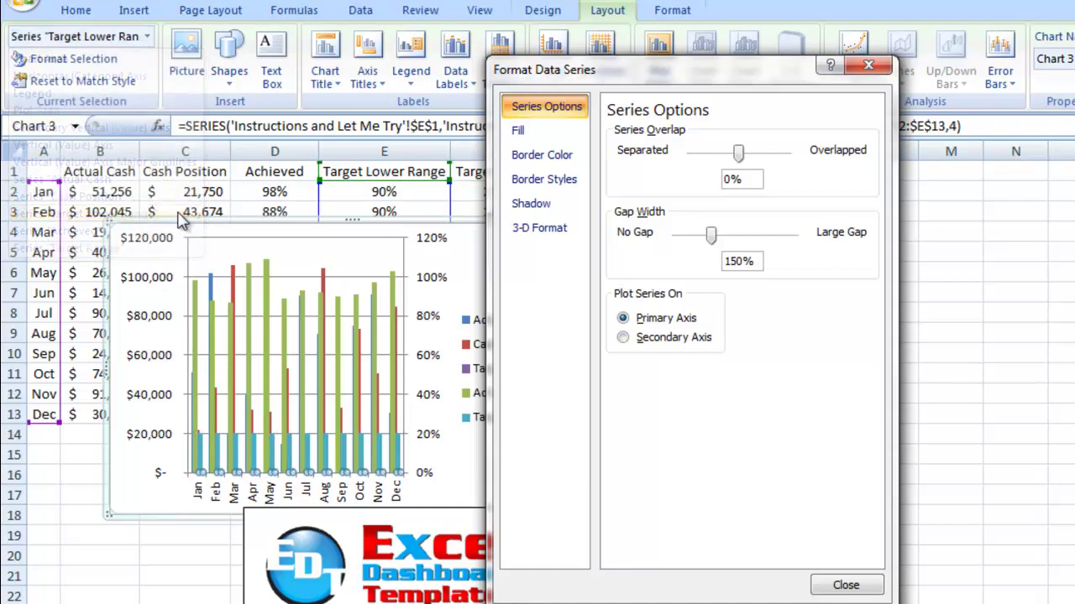
click(660, 337)
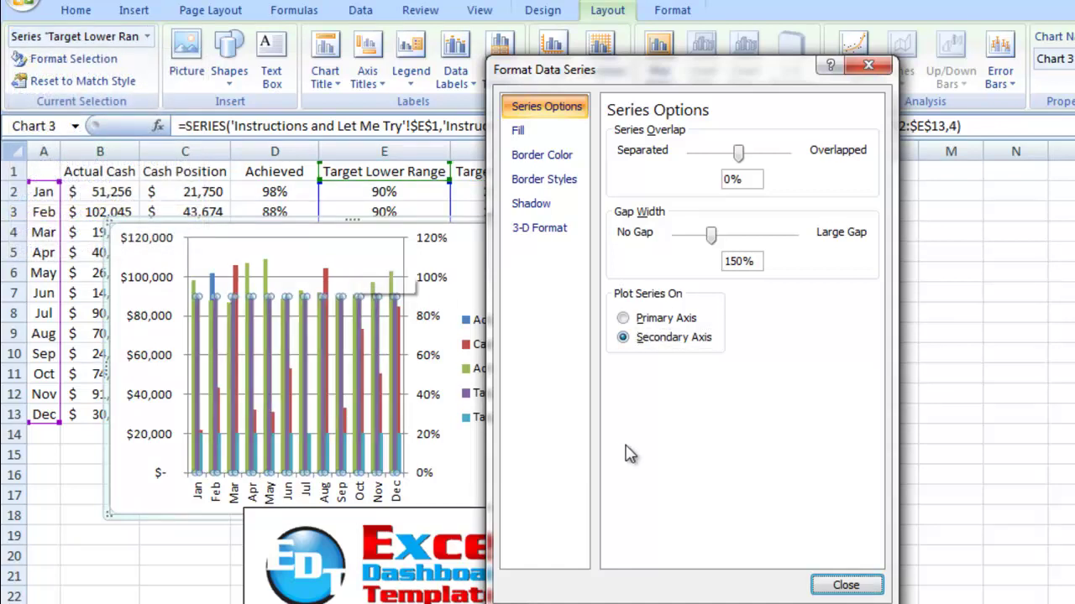
click(846, 585)
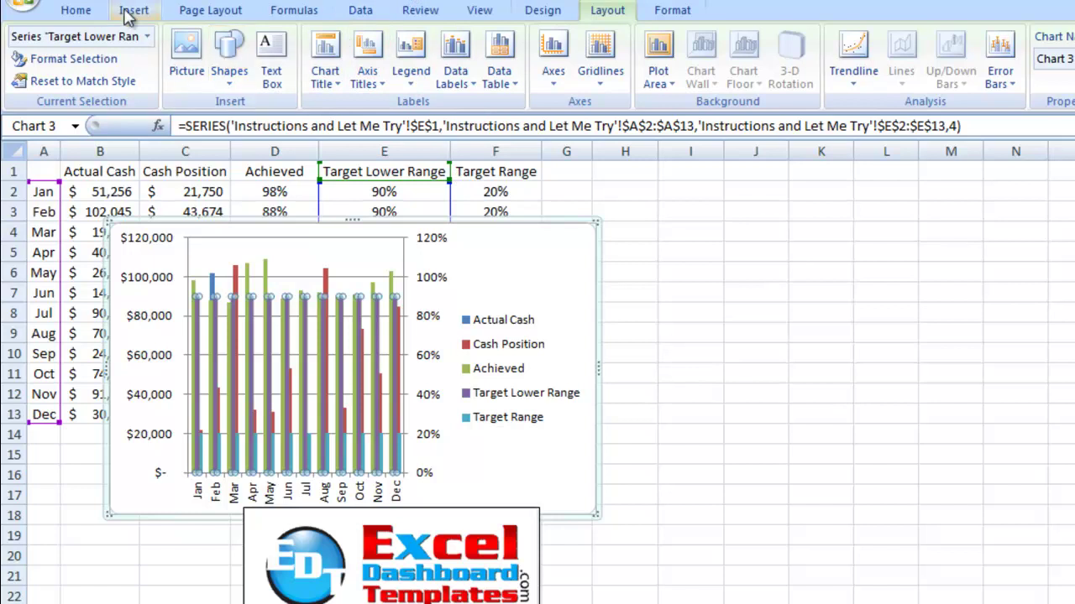
Step: Change the Target Lower Range series to the Stacked Area chart type
click(566, 24)
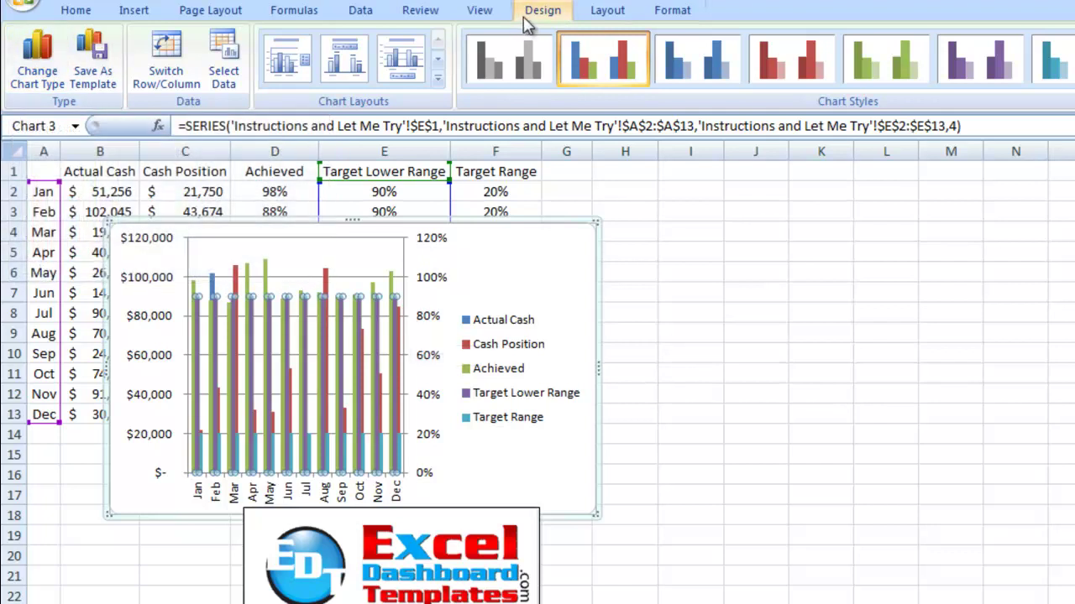
click(26, 82)
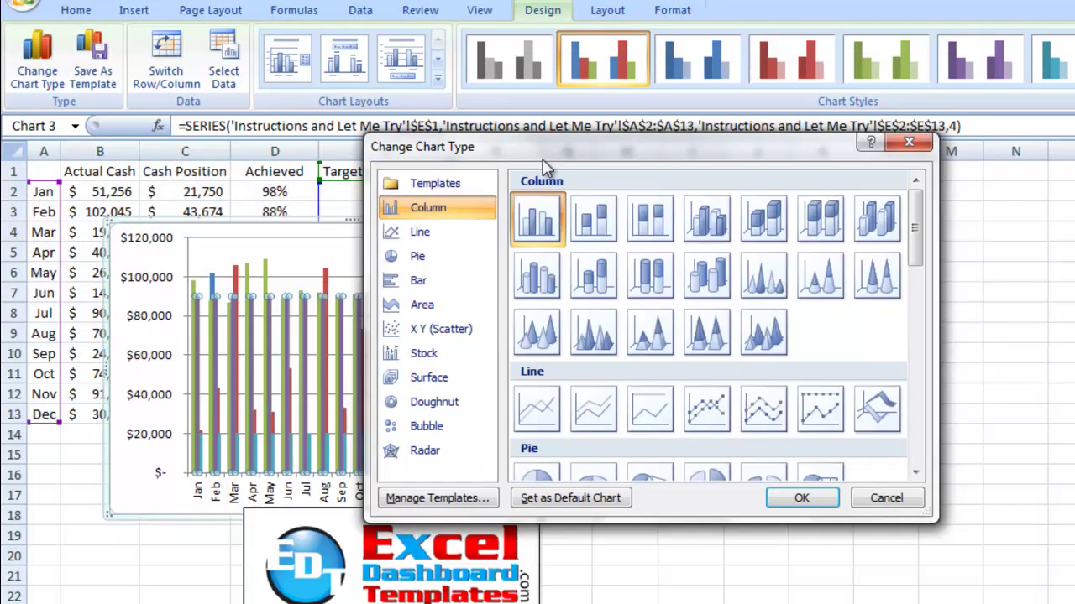
click(429, 306)
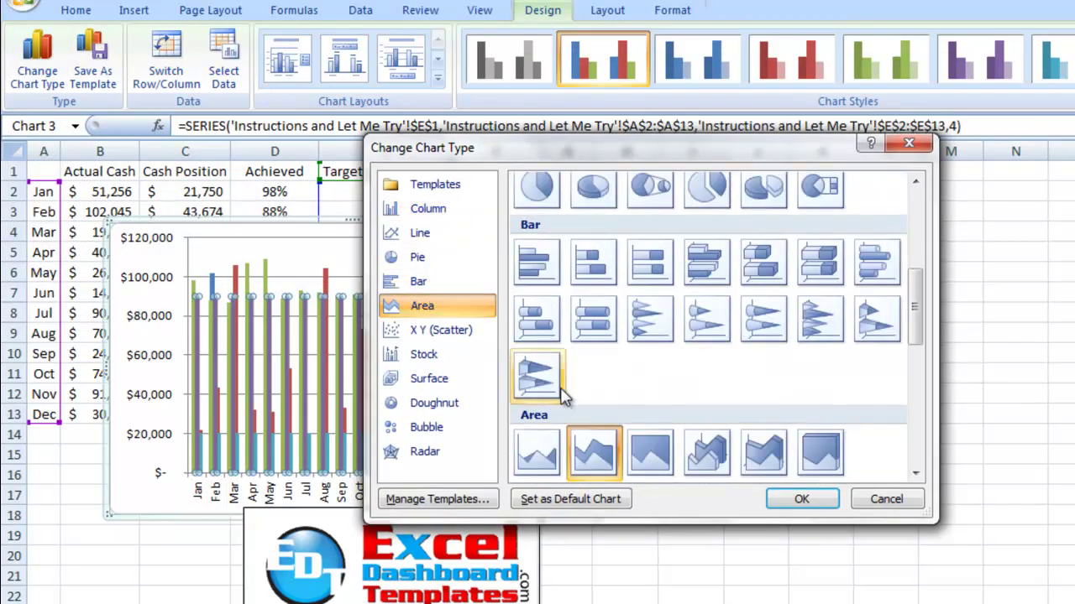
click(598, 453)
click(802, 499)
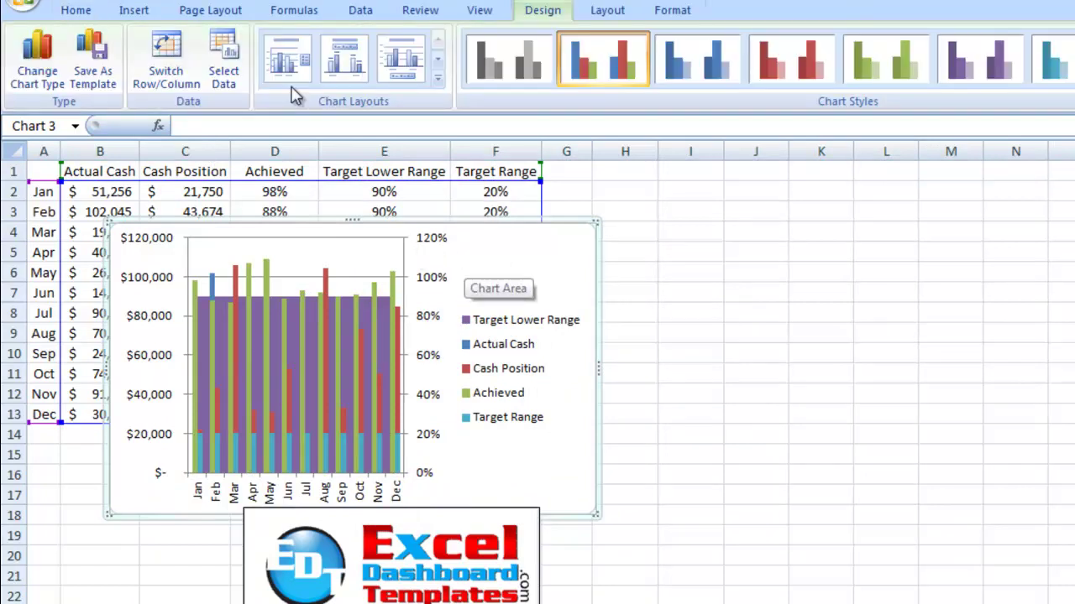
Step: Change the Target Range series to Stacked Area, stacking it from 90% to about 110%
click(370, 311)
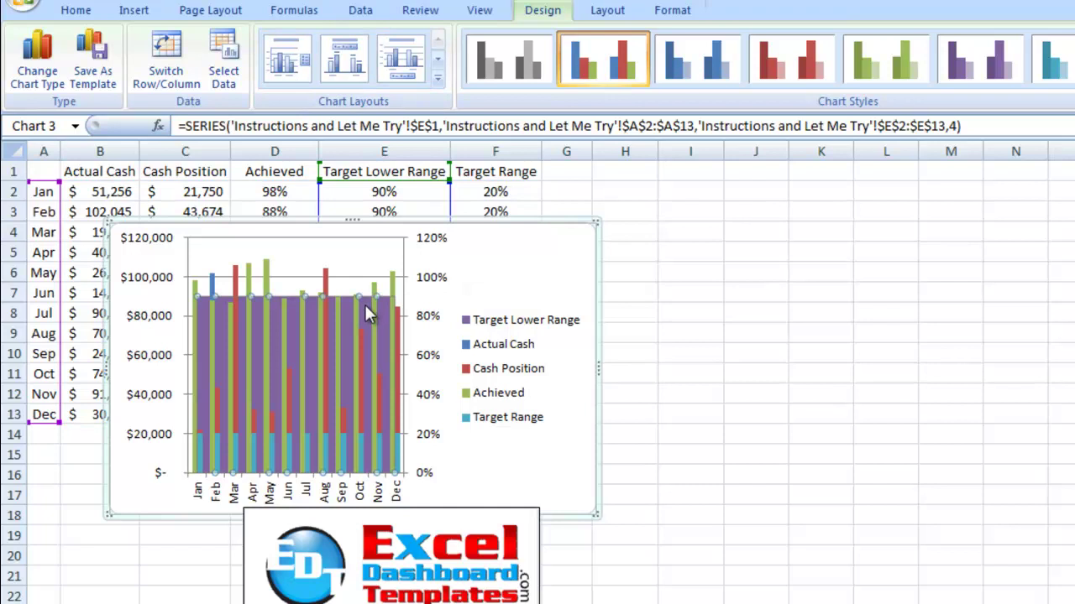
key(Down)
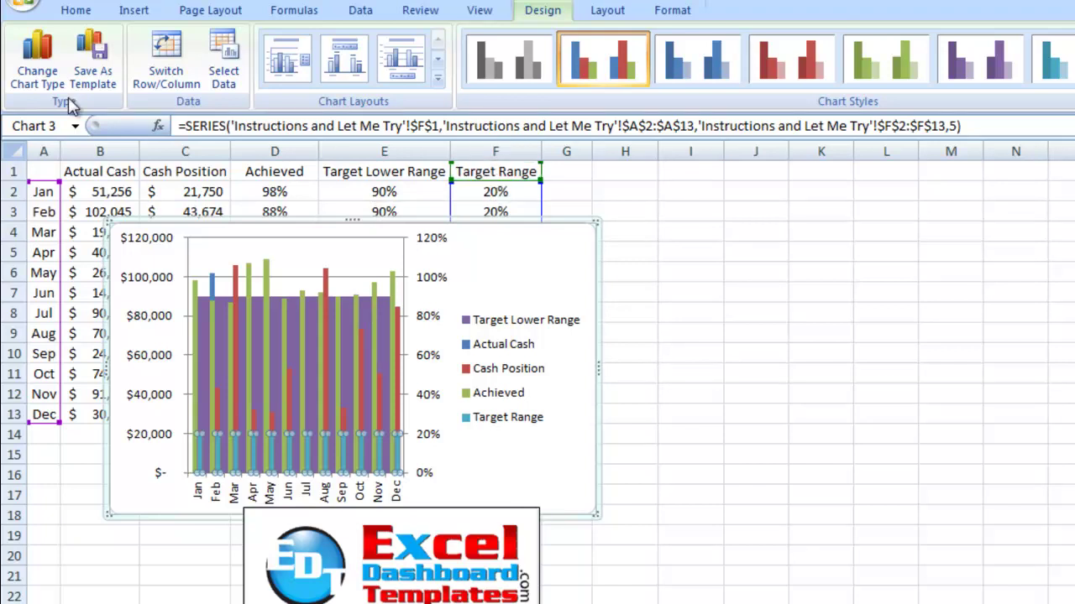
click(38, 84)
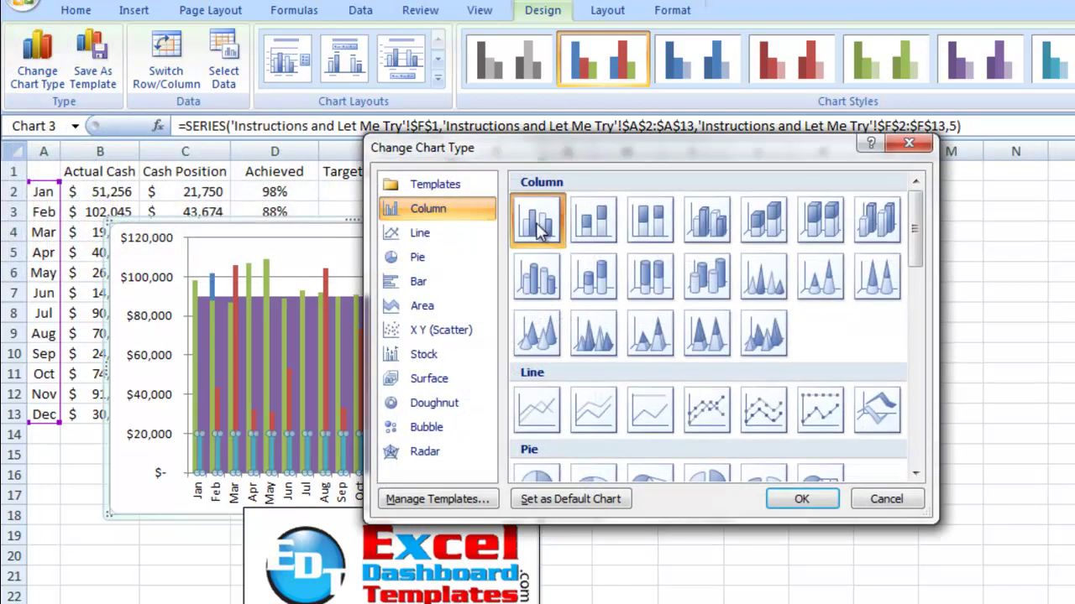
click(423, 304)
click(585, 451)
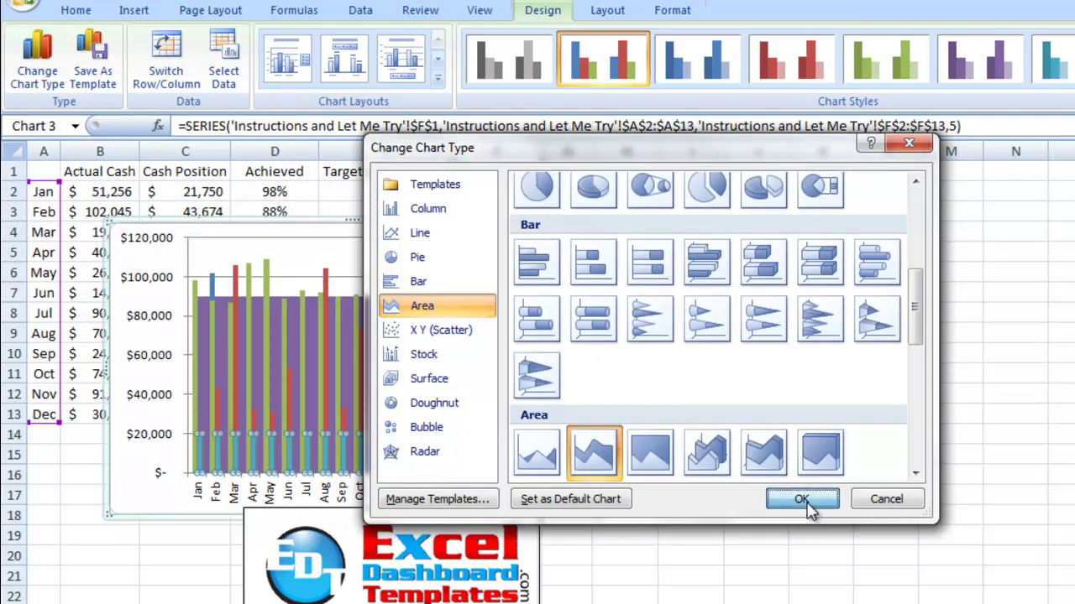
click(802, 500)
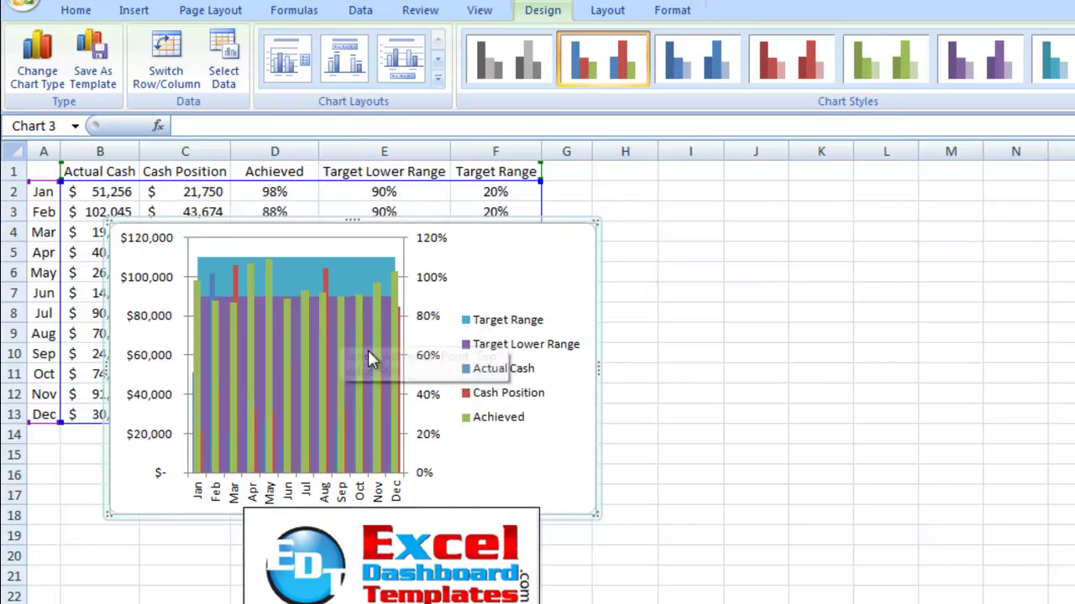
Step: Change the Achieved series to a plain Line chart type
click(606, 12)
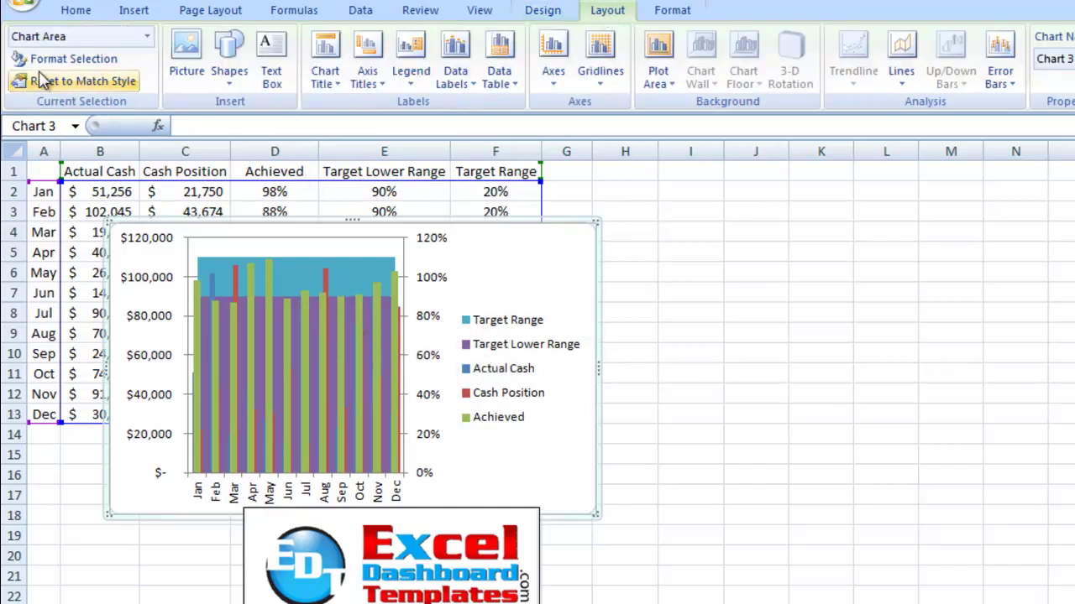
click(147, 36)
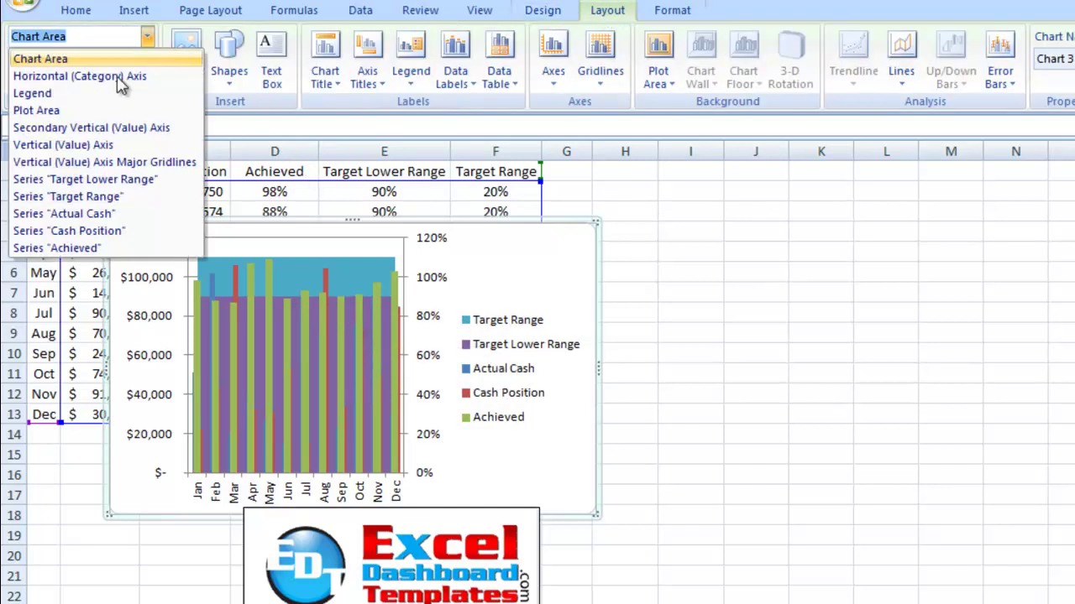
click(84, 247)
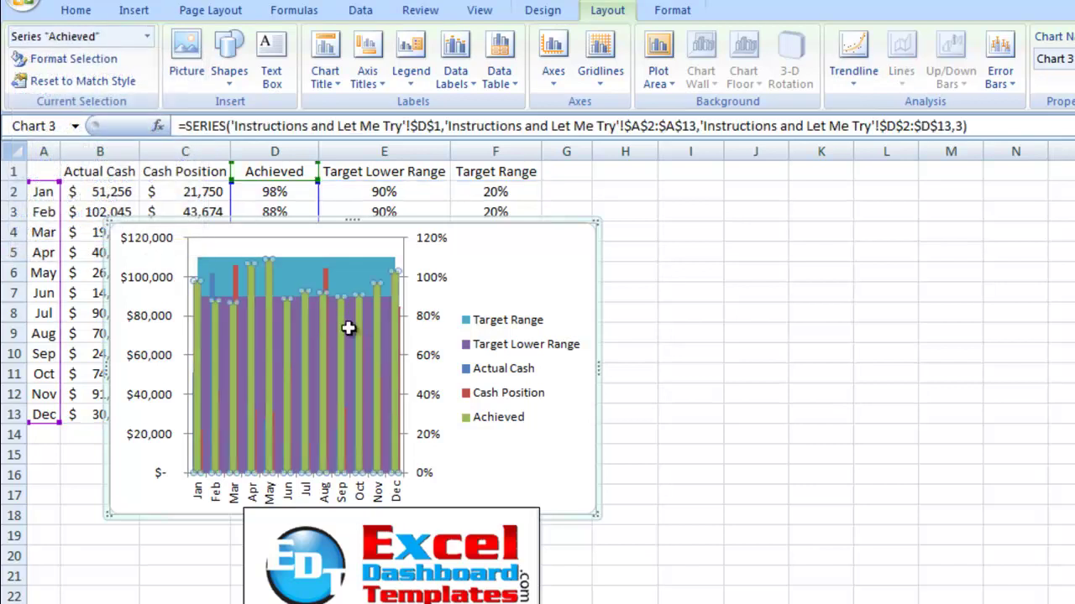
click(546, 12)
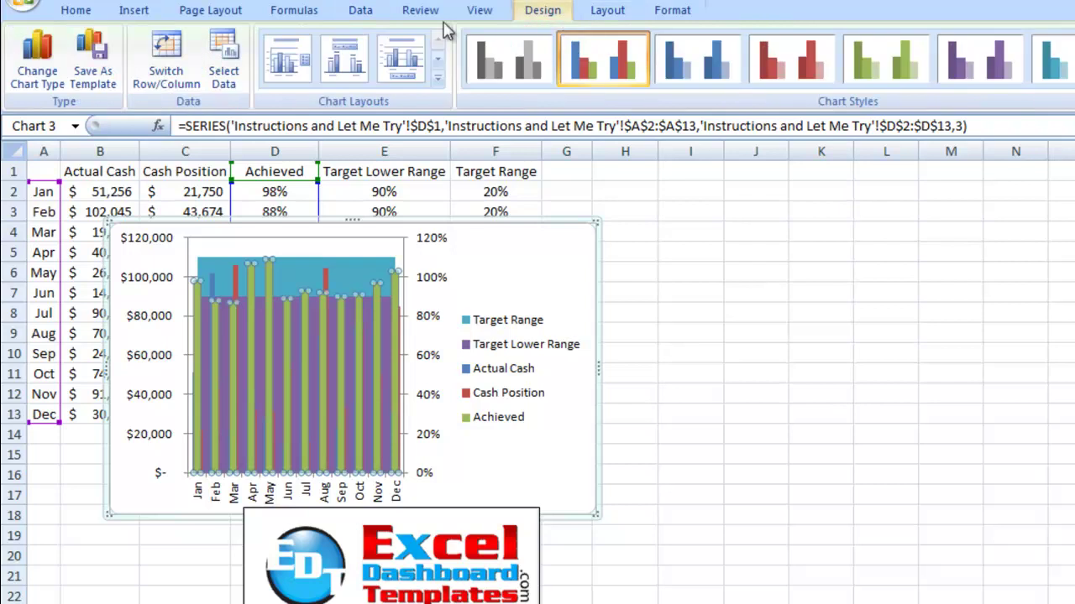
click(38, 72)
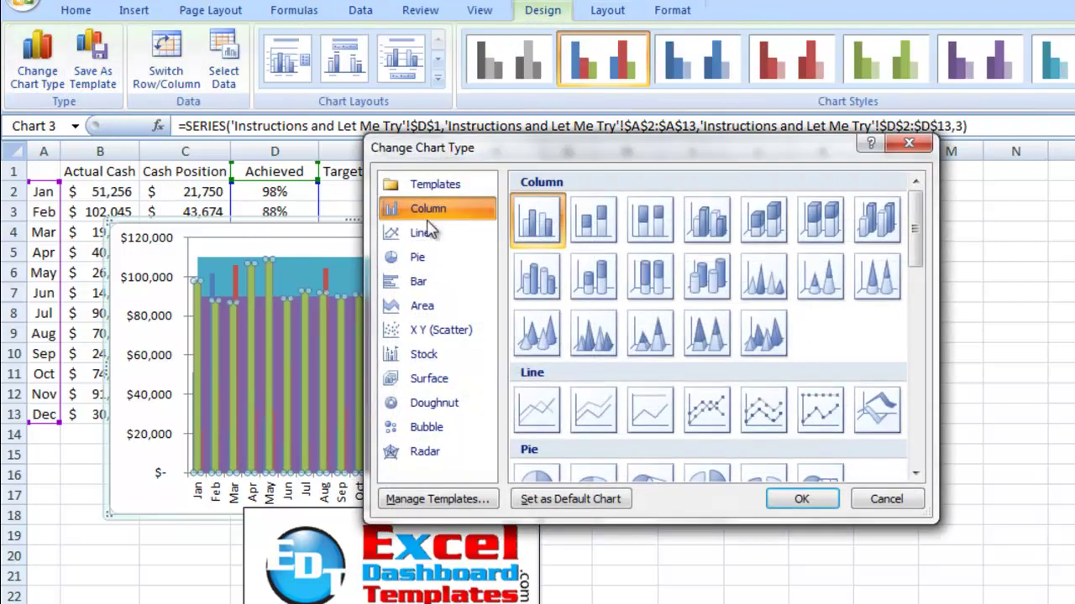
click(424, 233)
click(541, 405)
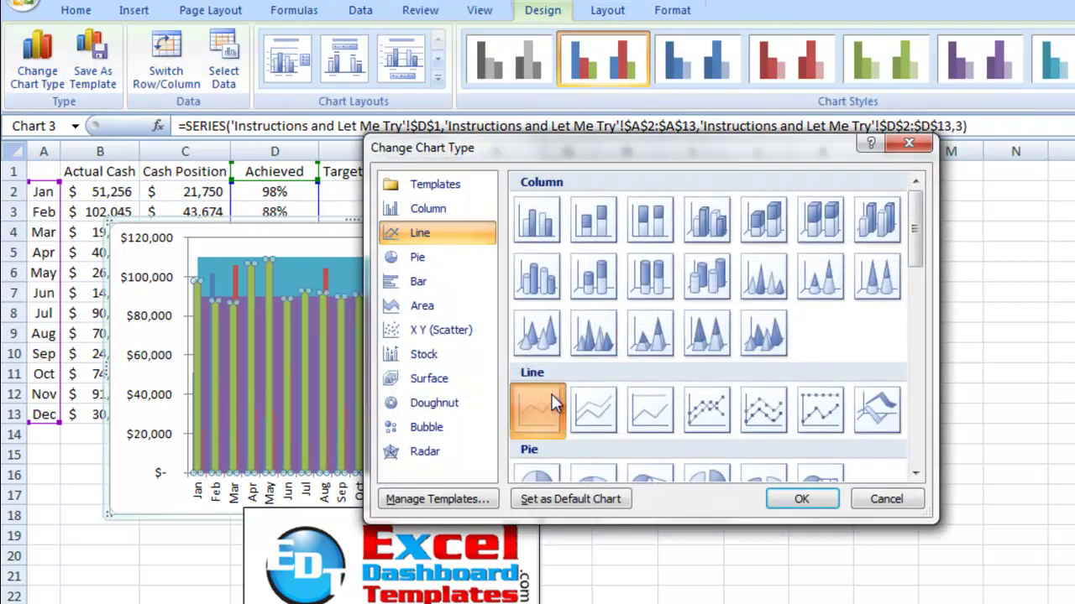
click(802, 500)
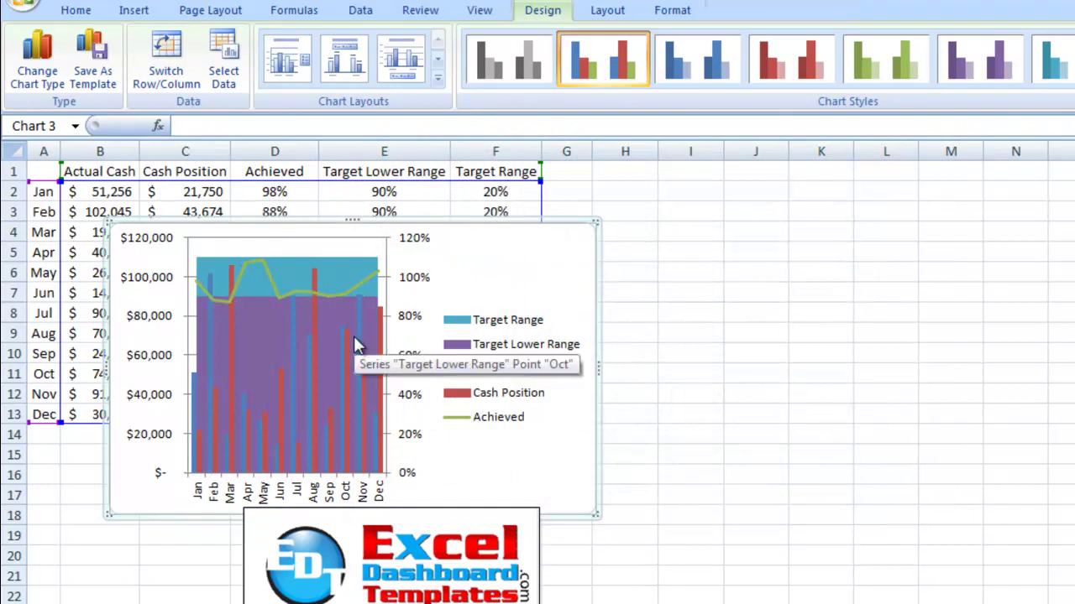
Step: Select the purple Target Lower Range area, checking it against the light-blue Target Range band
click(256, 321)
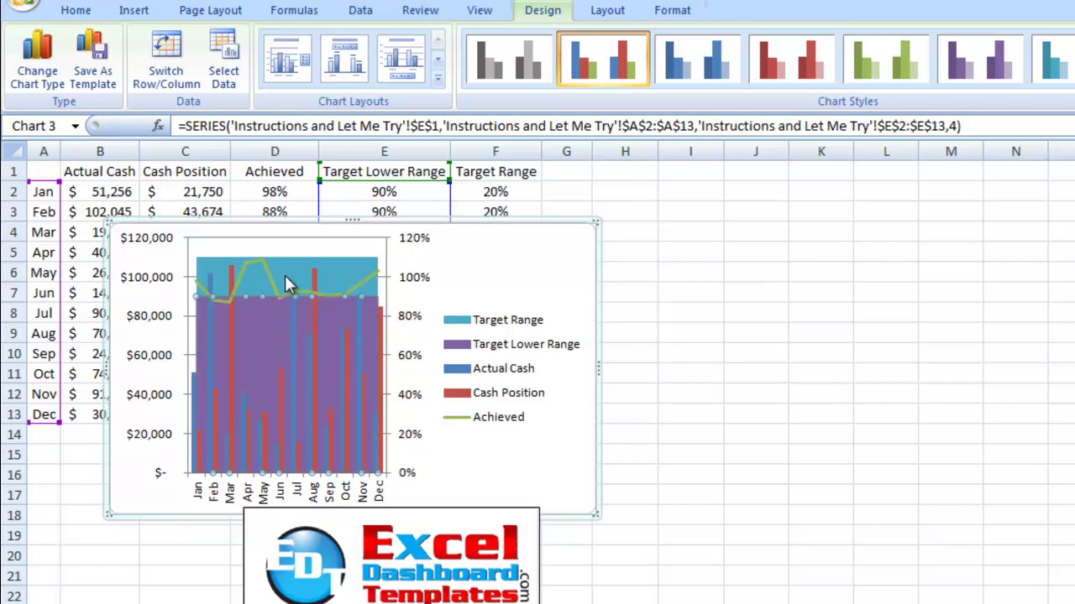
click(284, 276)
click(252, 325)
Step: Set the Target Lower Range area to No fill, then select the Achieved line
right_click(258, 340)
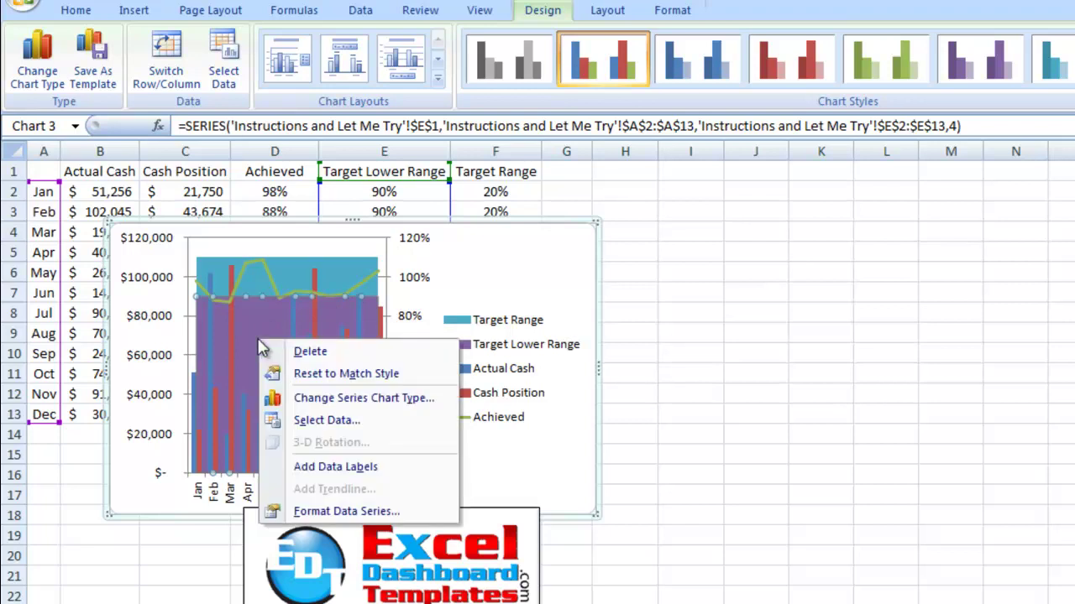
click(298, 509)
drag(657, 84, 613, 91)
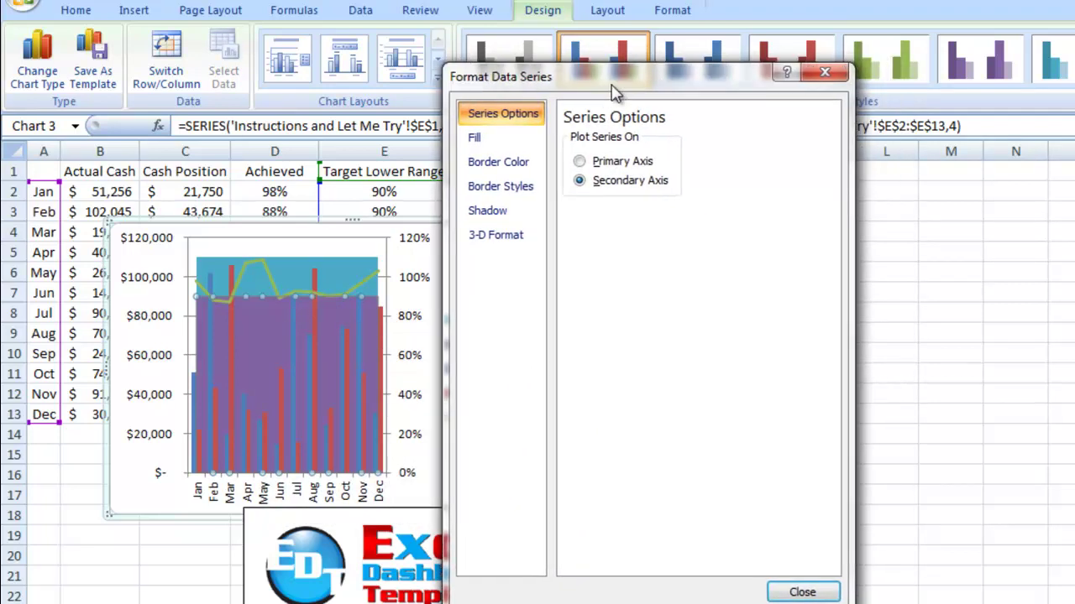
click(494, 144)
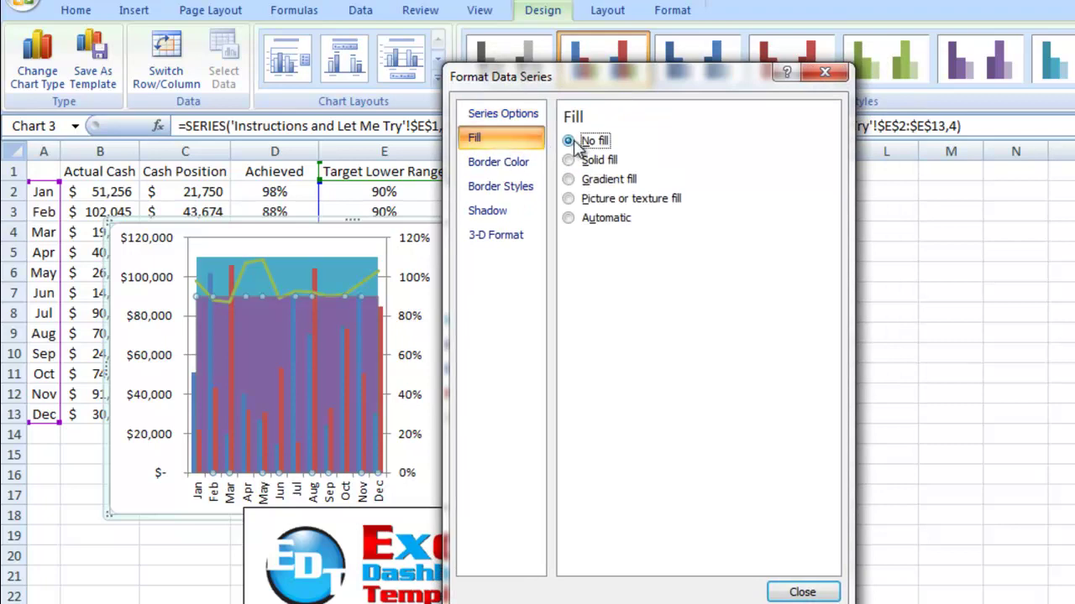
click(779, 585)
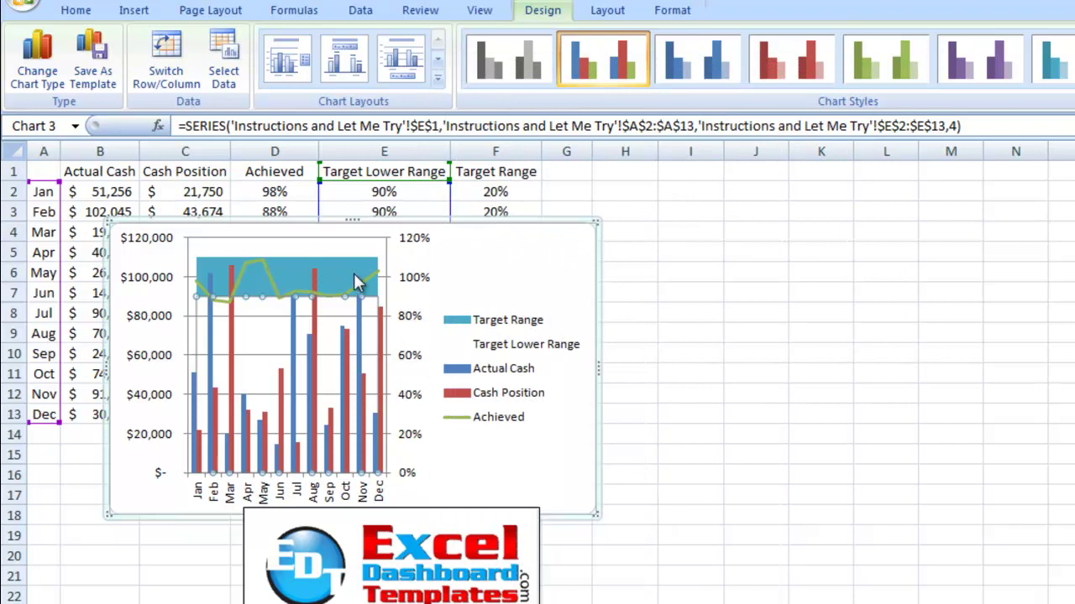
mouse_move(267, 279)
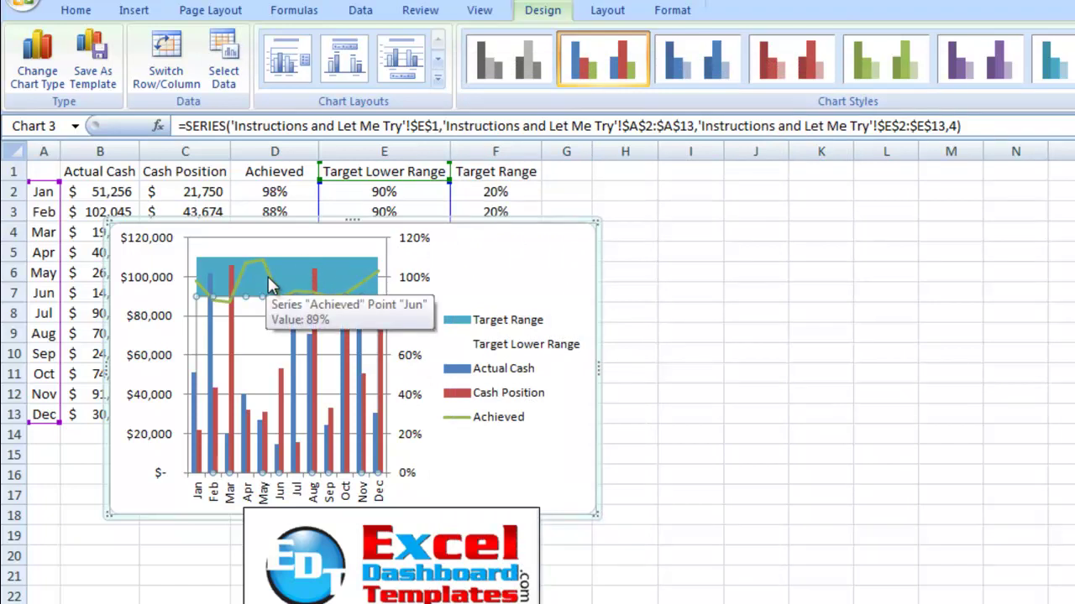
click(271, 277)
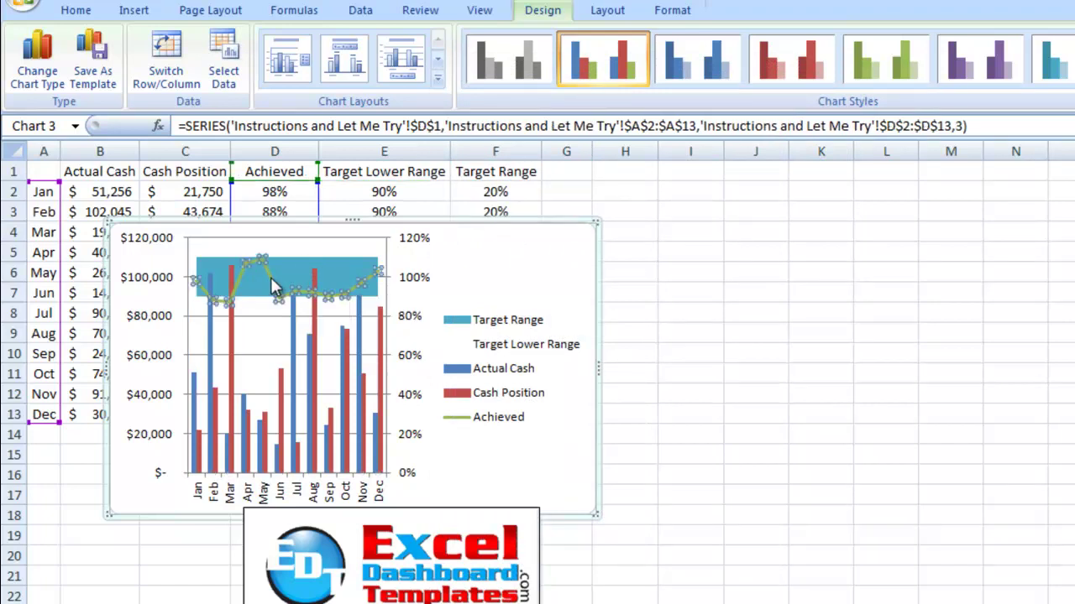
Step: Give the Achieved line a solid red line colour
right_click(270, 277)
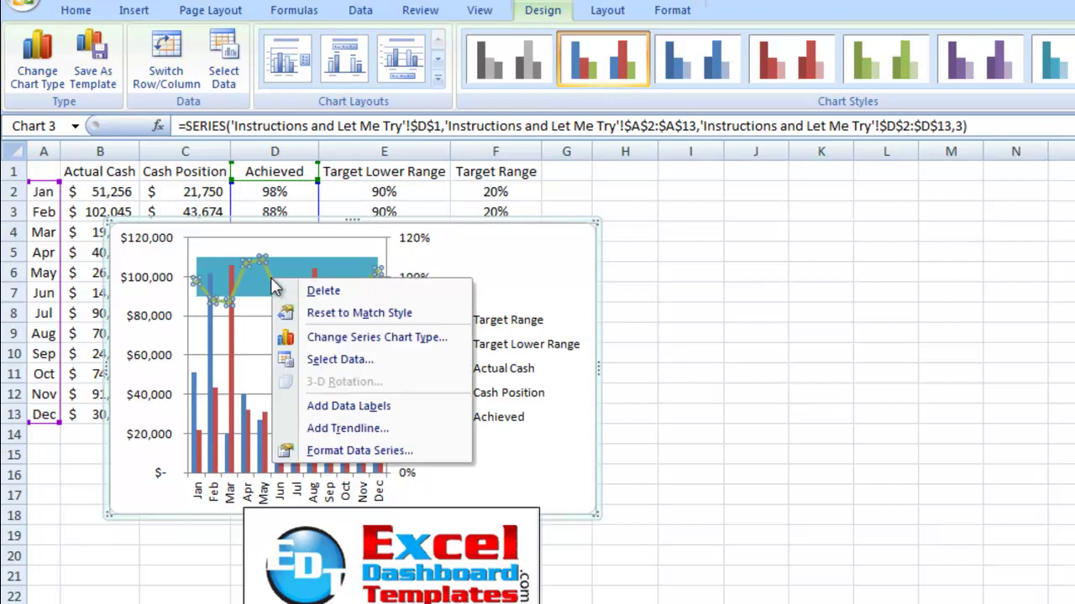
click(326, 450)
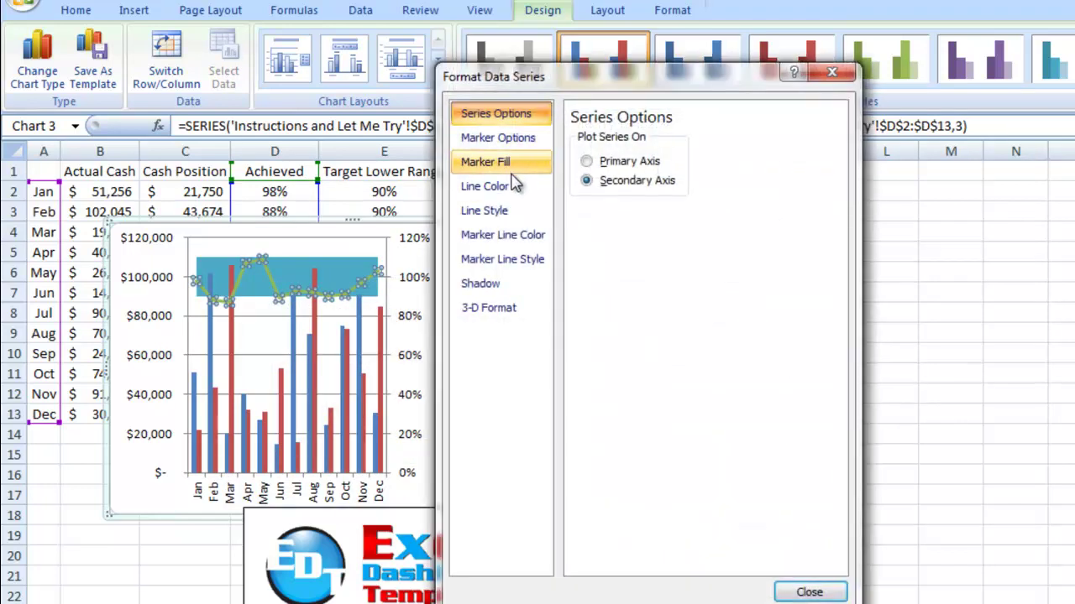
click(512, 186)
click(596, 162)
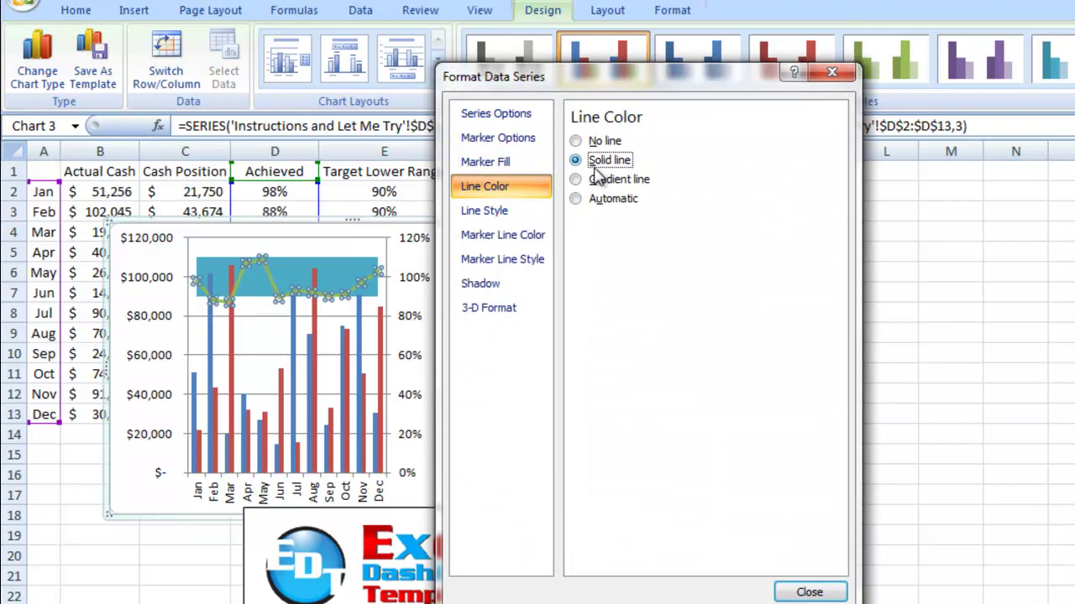
click(809, 592)
Step: Fill the Target Range band with solid green
click(271, 351)
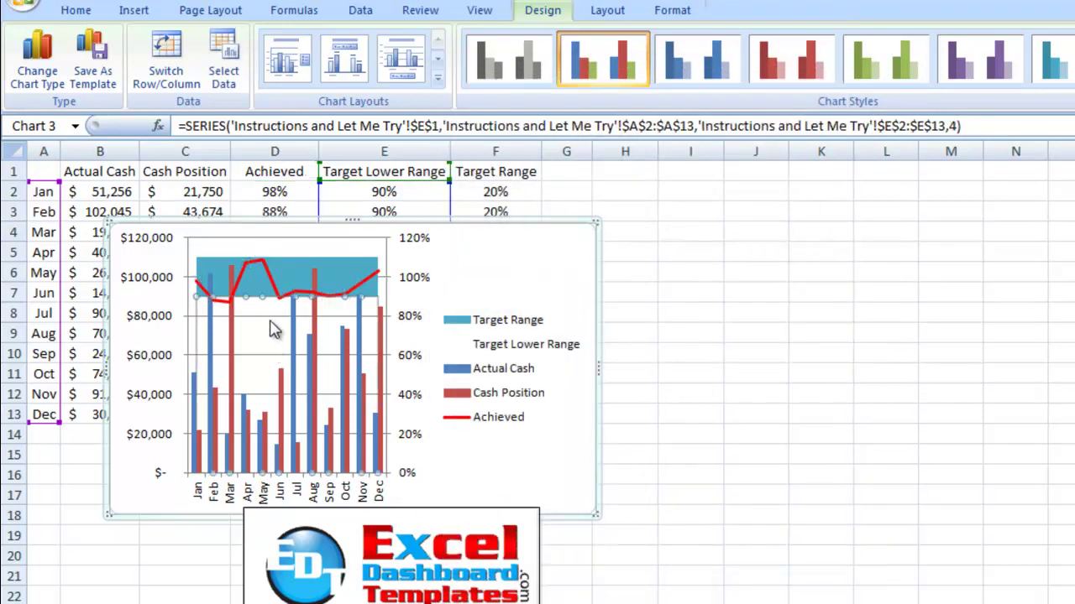
click(293, 267)
right_click(294, 267)
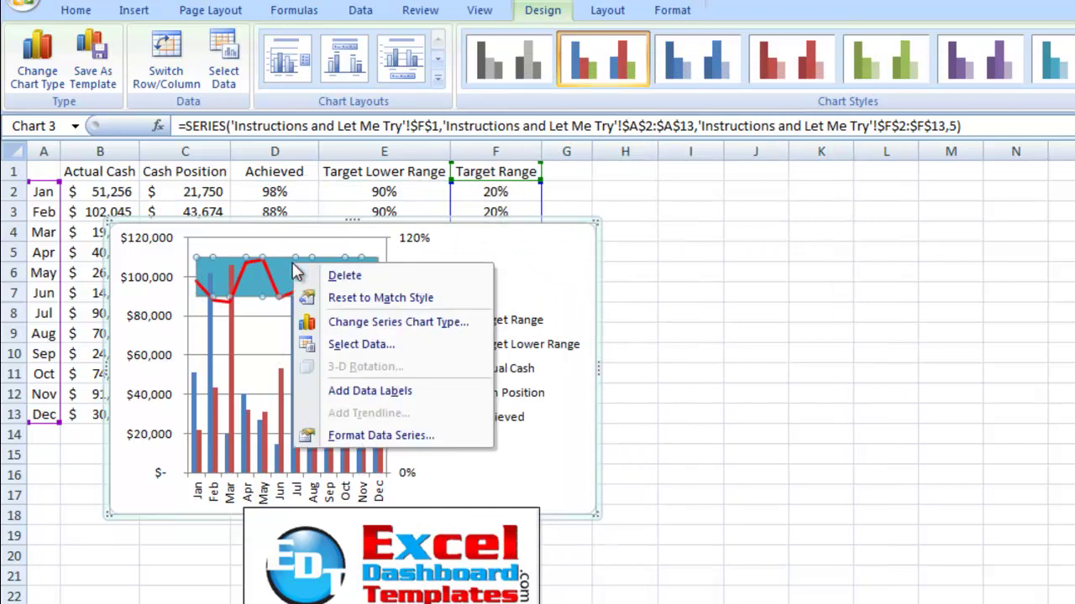
click(347, 436)
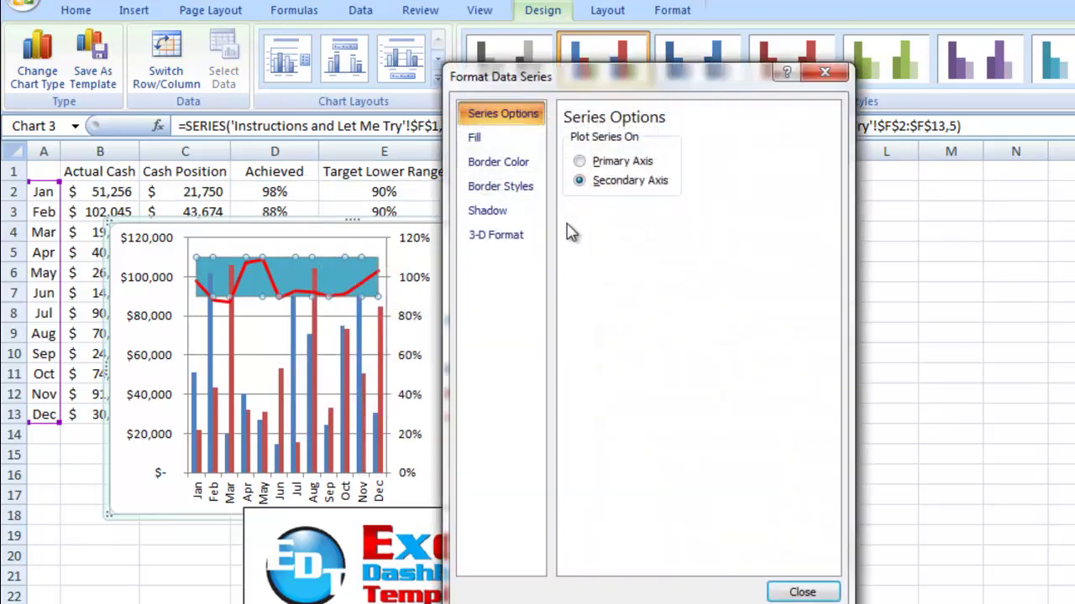
click(475, 137)
click(598, 160)
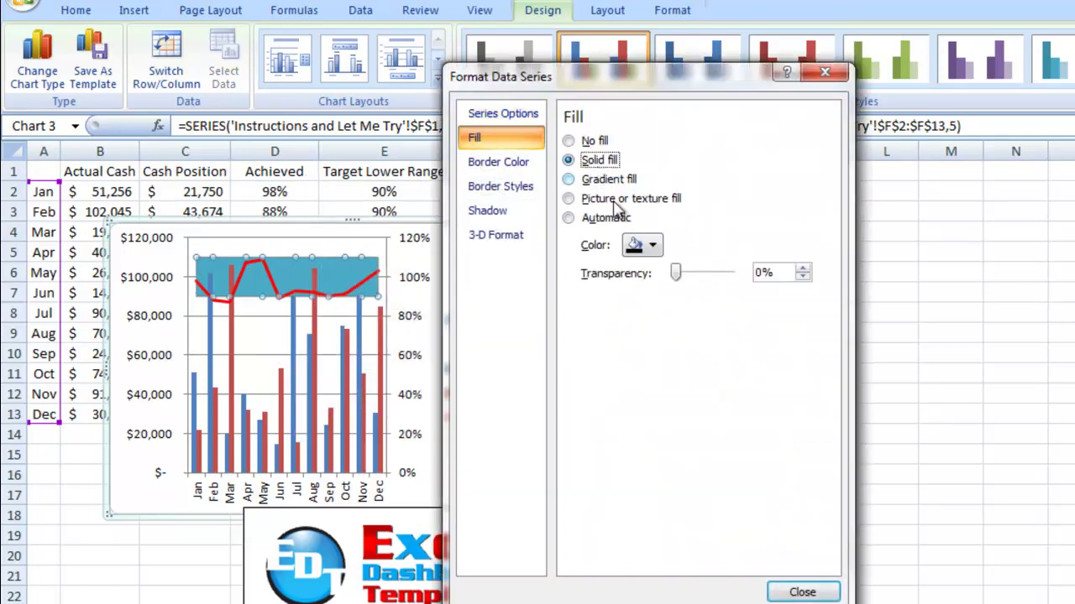
click(641, 244)
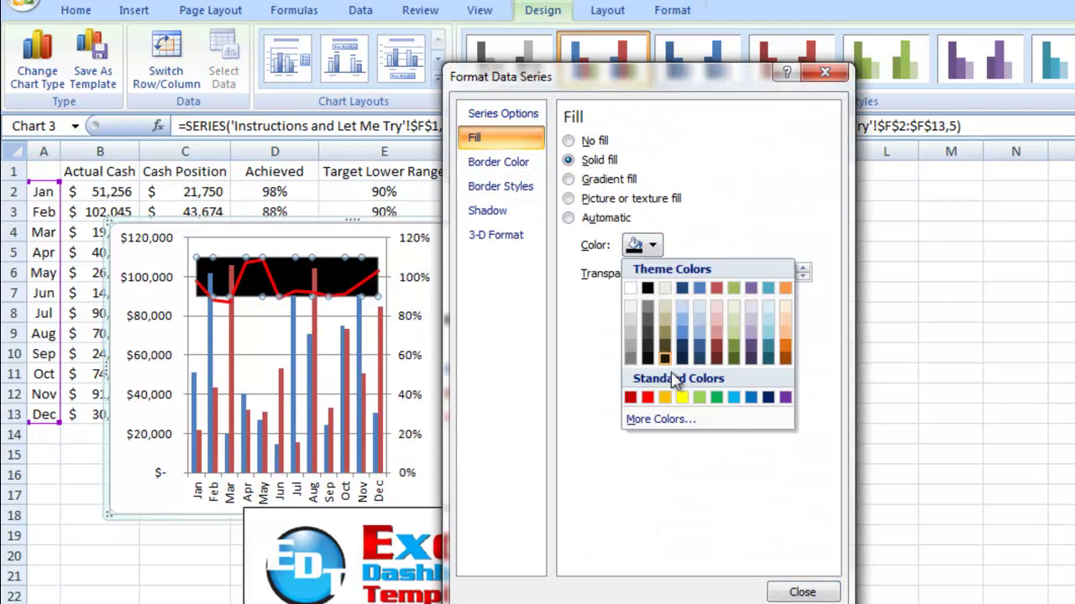
click(714, 398)
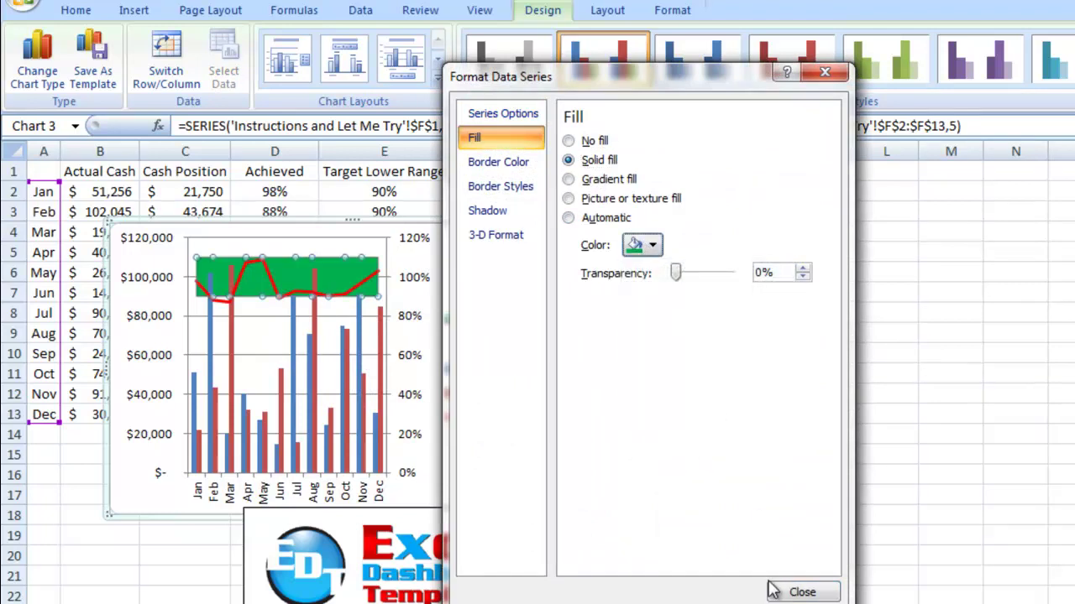
click(798, 593)
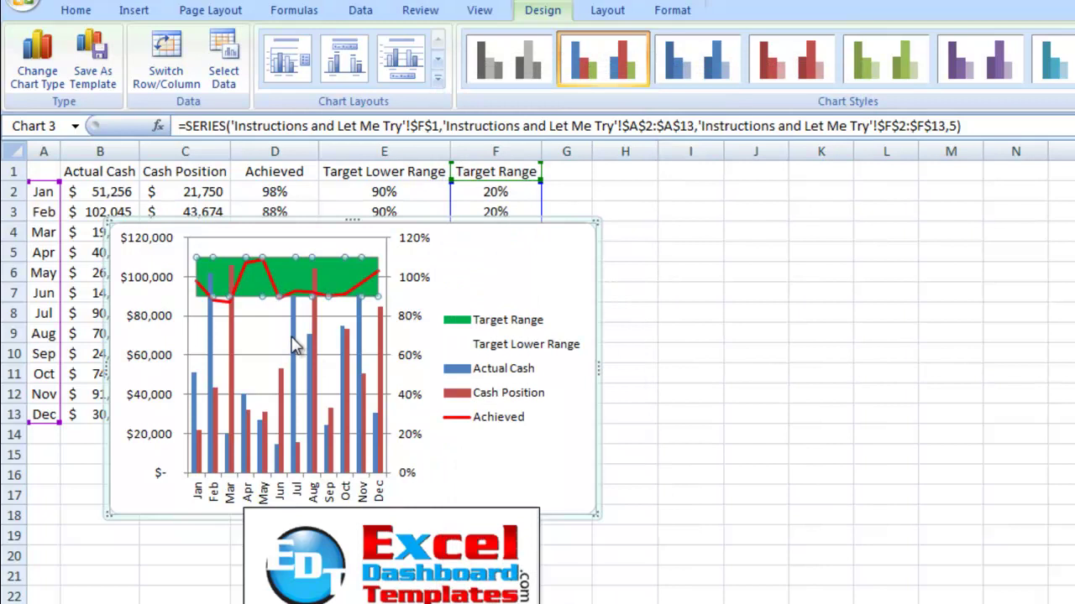
click(279, 340)
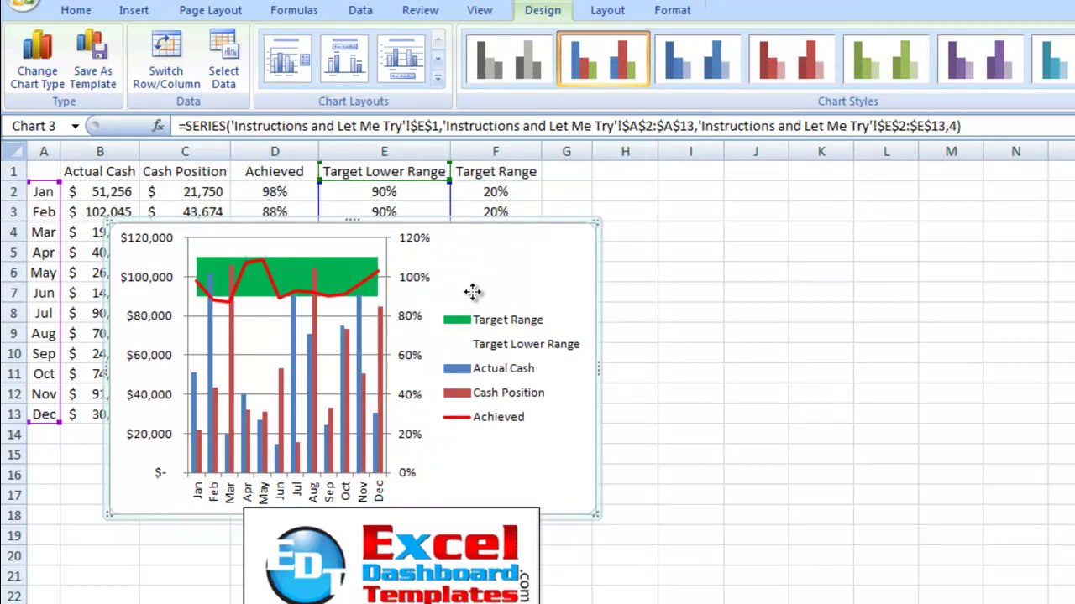
Step: Nudge the chart slightly, then delete the Target Lower Range entry from the legend
drag(464, 295, 478, 293)
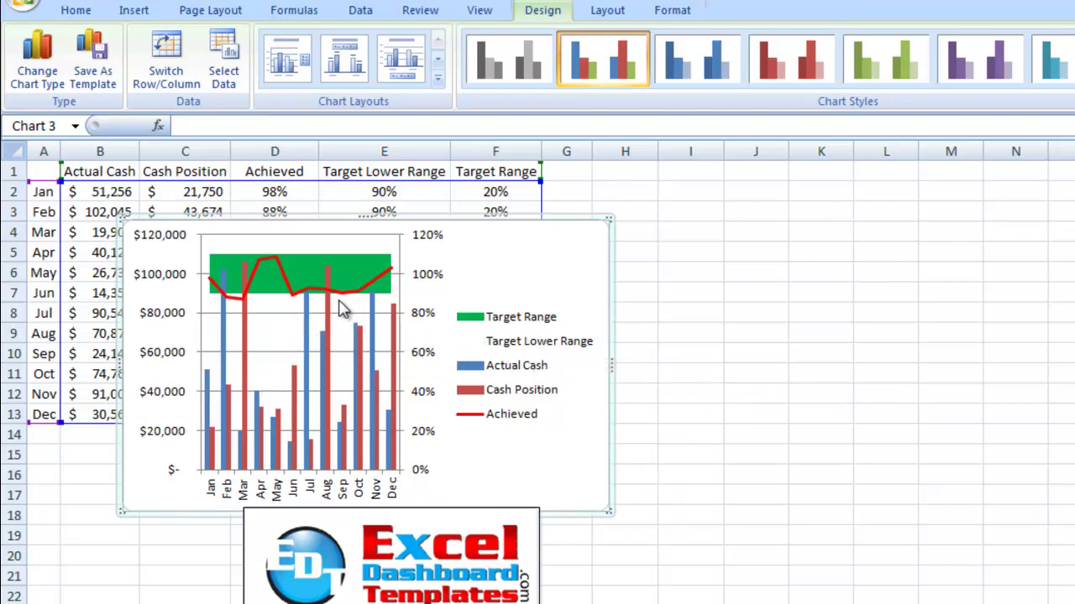
click(508, 352)
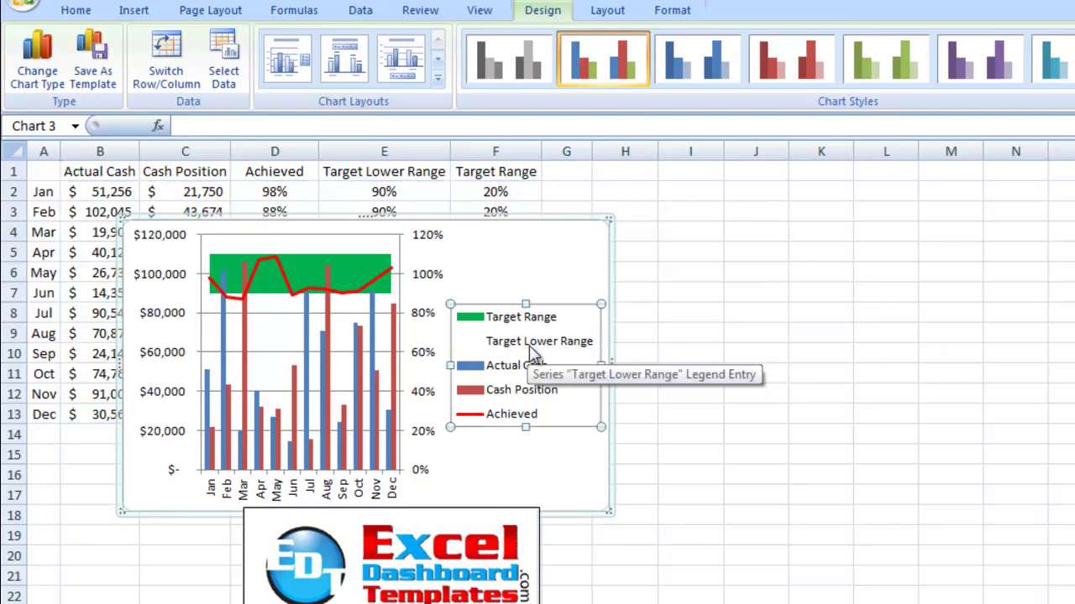
click(537, 352)
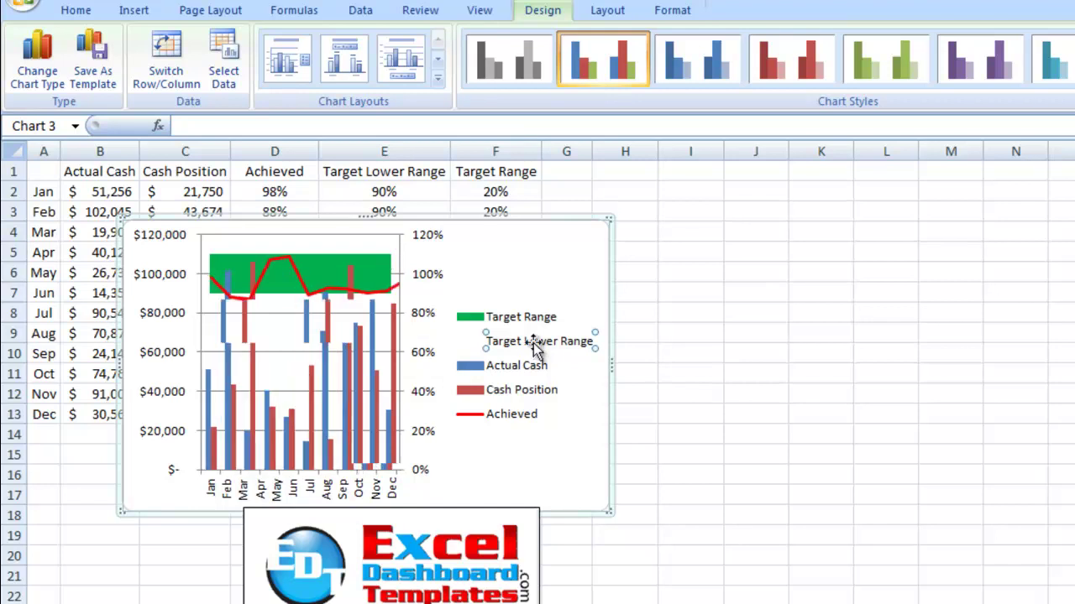
key(Delete)
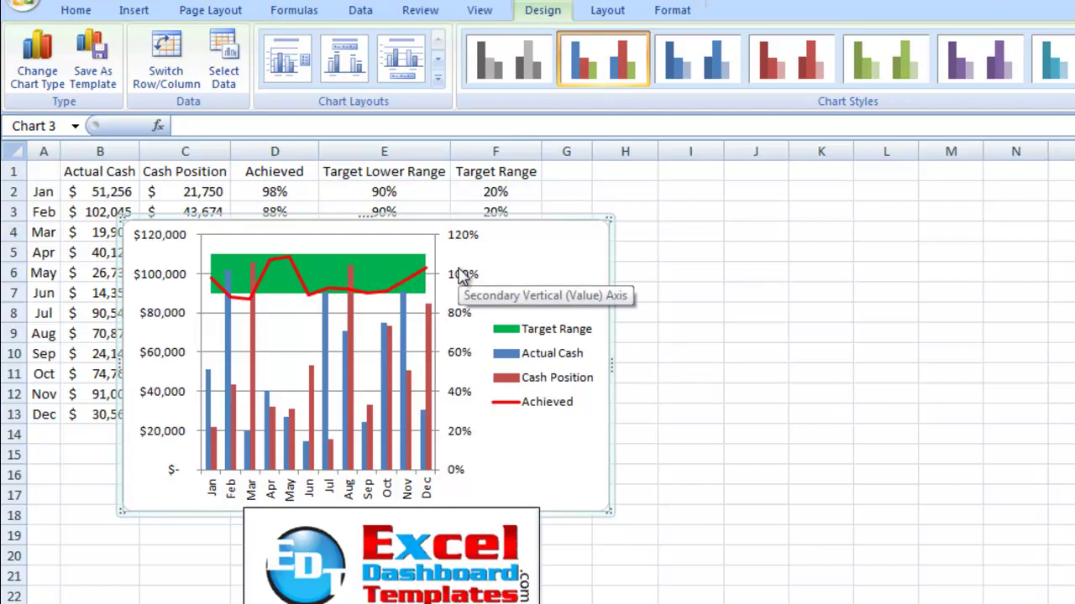
Step: Show a left-to-right secondary horizontal axis with Jan–Dec labels along the chart's top edge
click(460, 277)
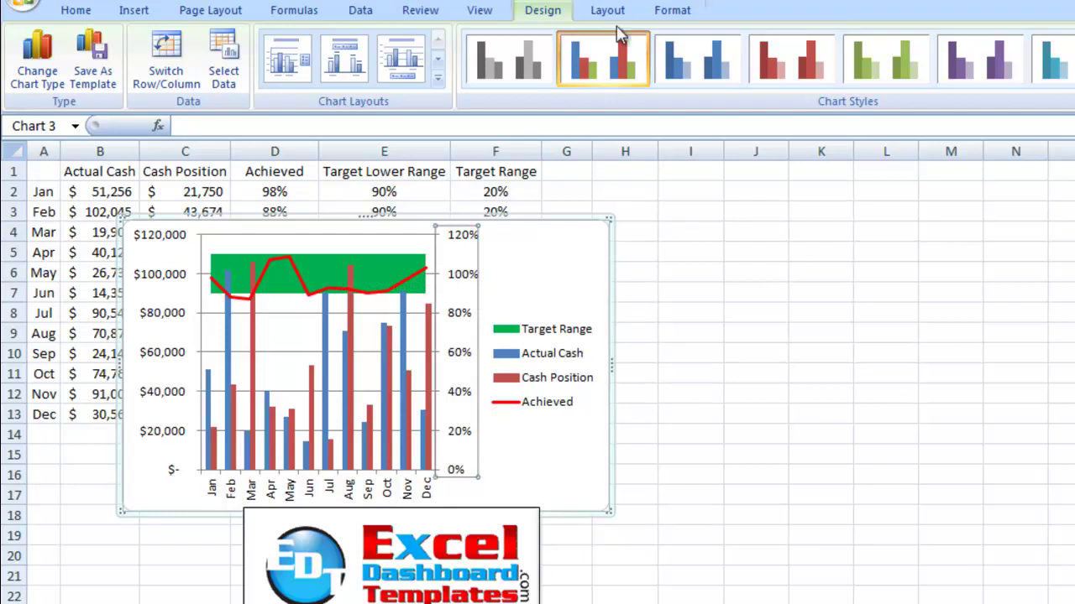
click(544, 225)
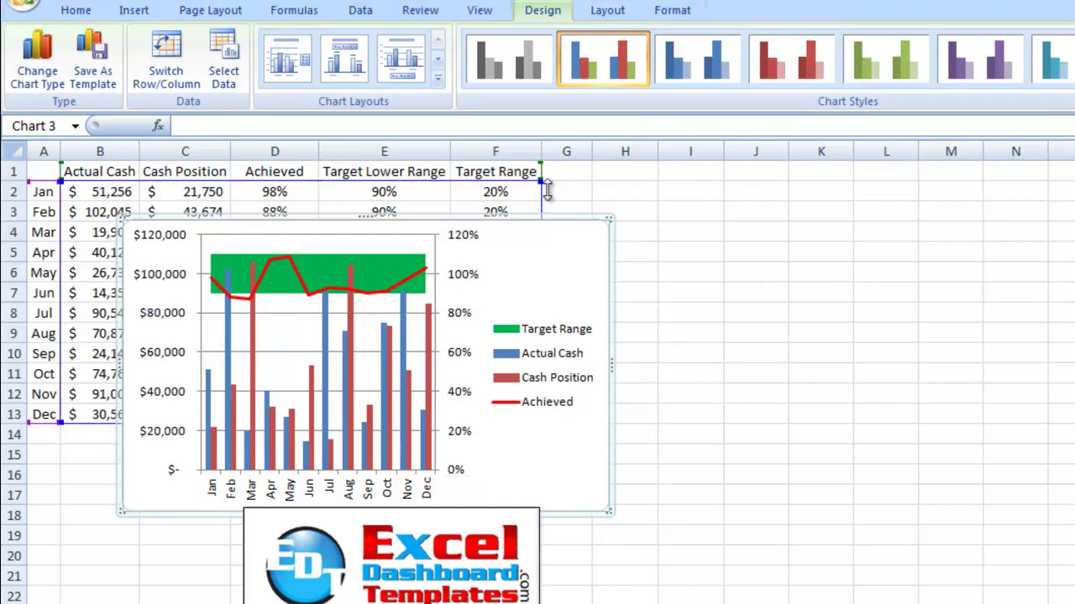
click(602, 12)
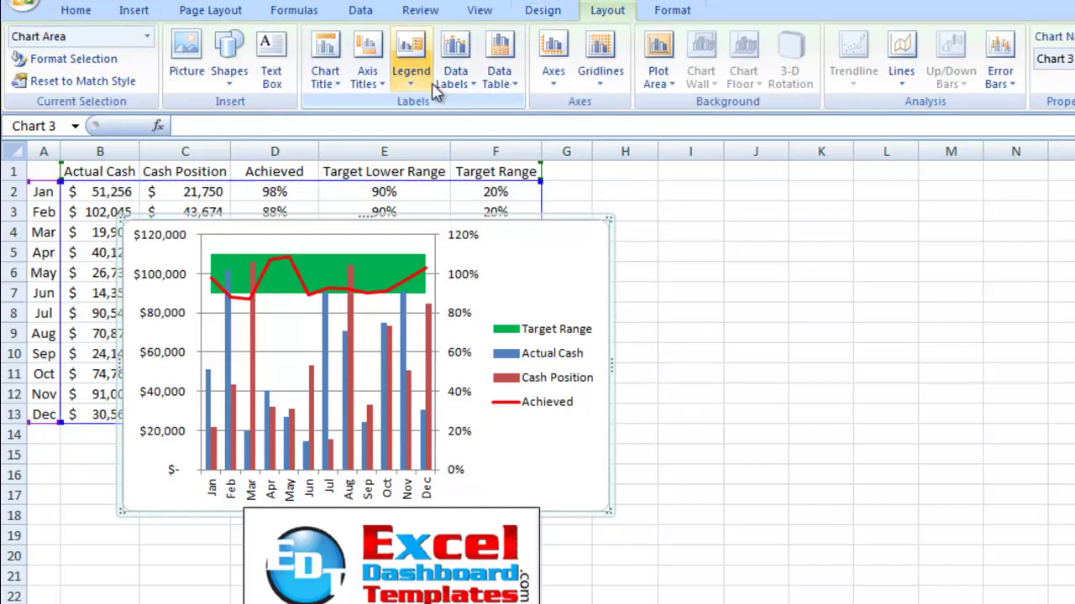
click(549, 80)
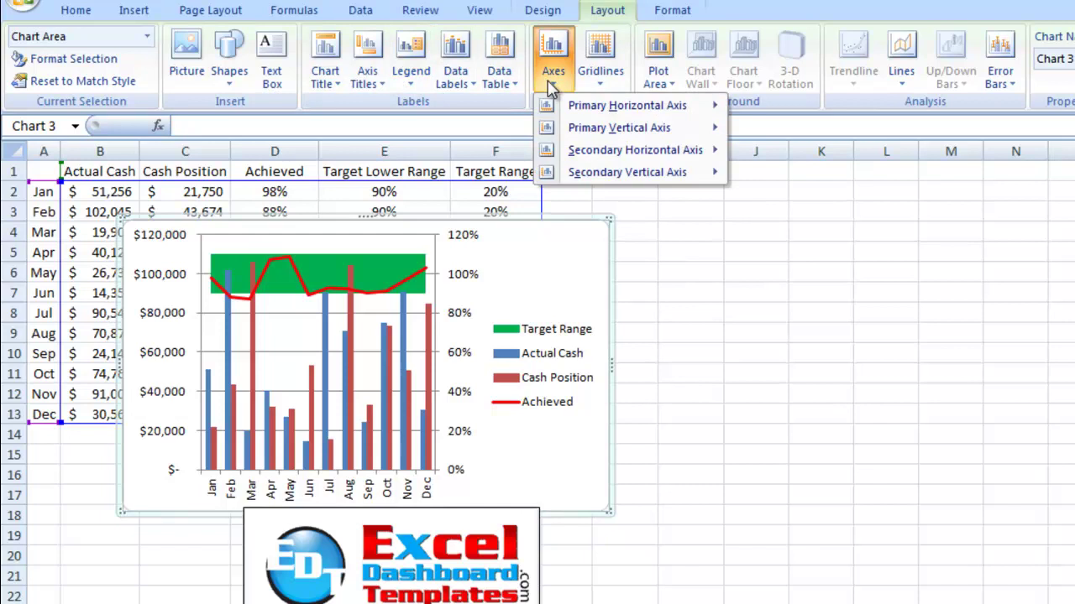
mouse_move(568, 153)
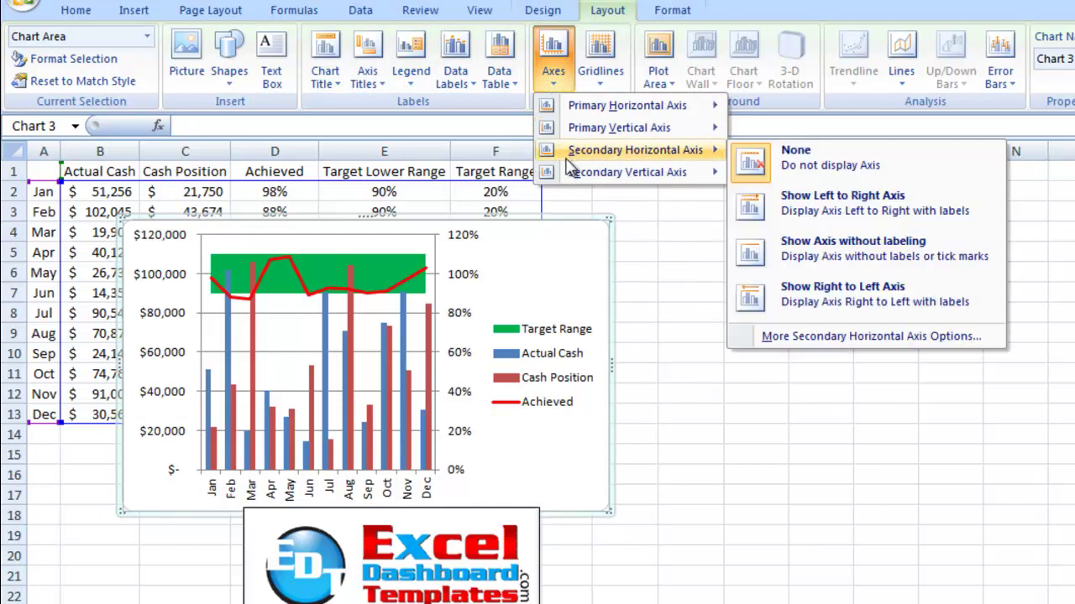
click(785, 208)
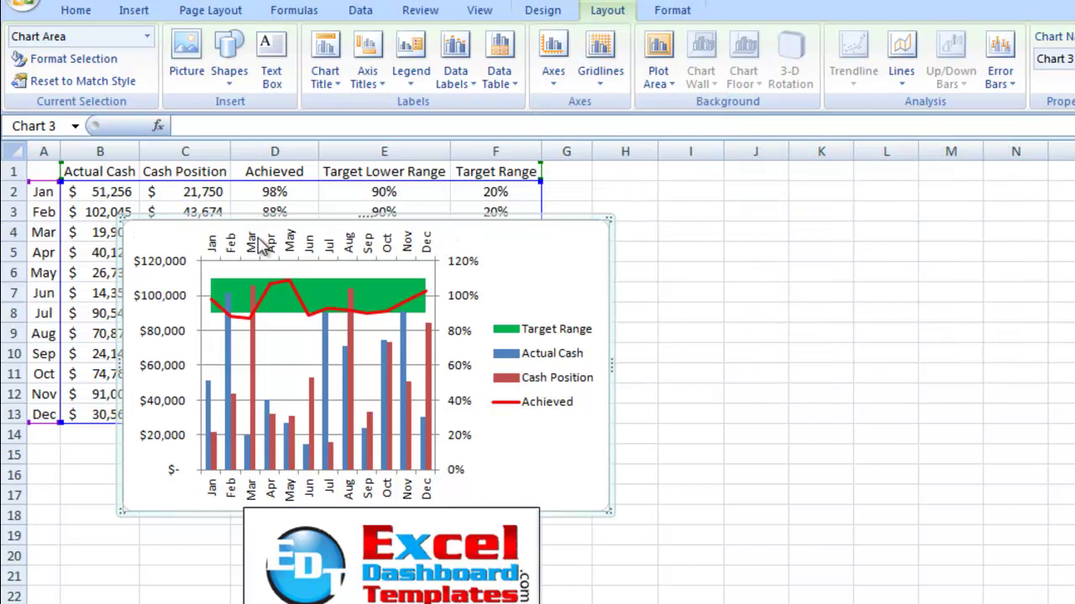
click(307, 245)
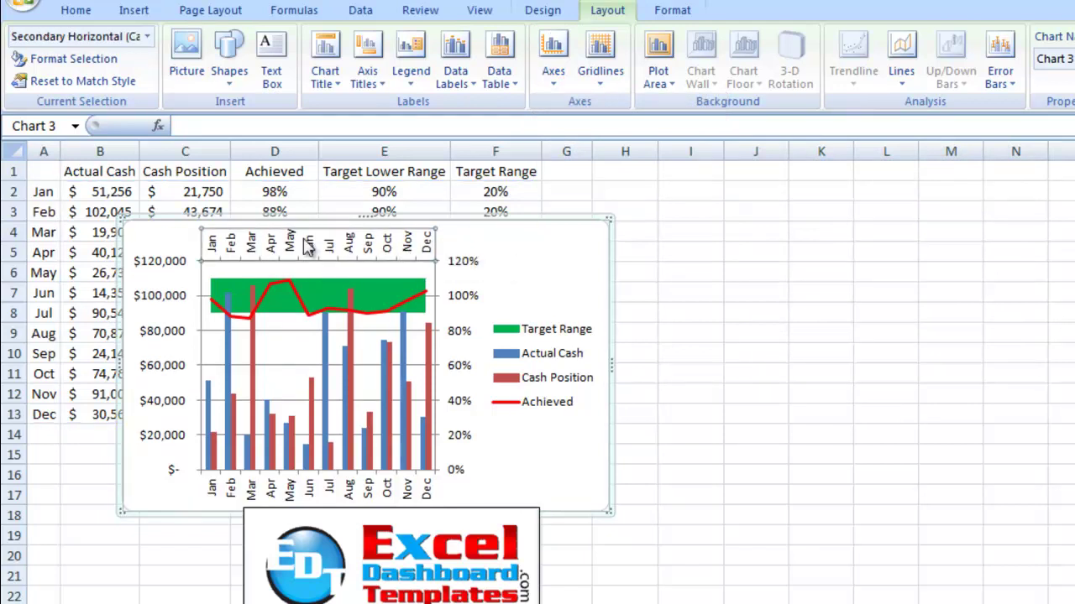
Step: Format the top month axis with On tick marks positioning, major tick marks None and axis labels None
right_click(308, 245)
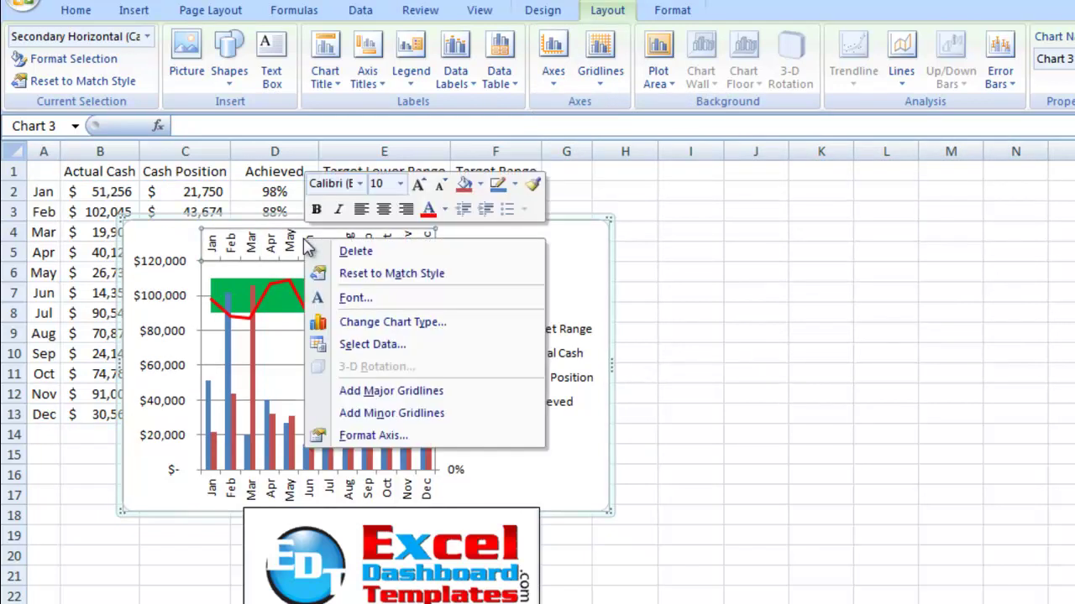
click(360, 435)
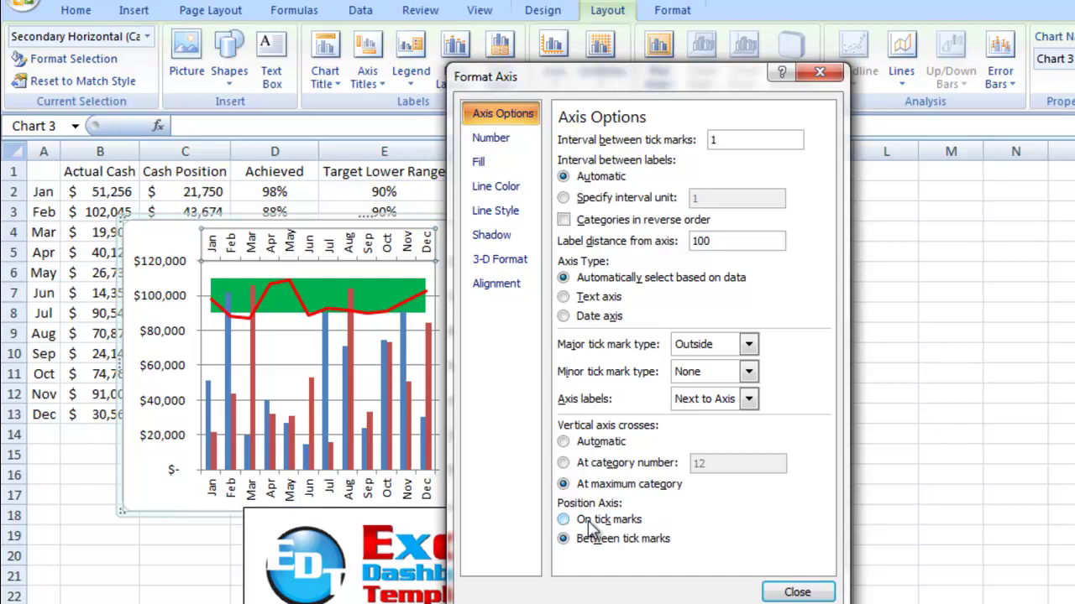
click(590, 526)
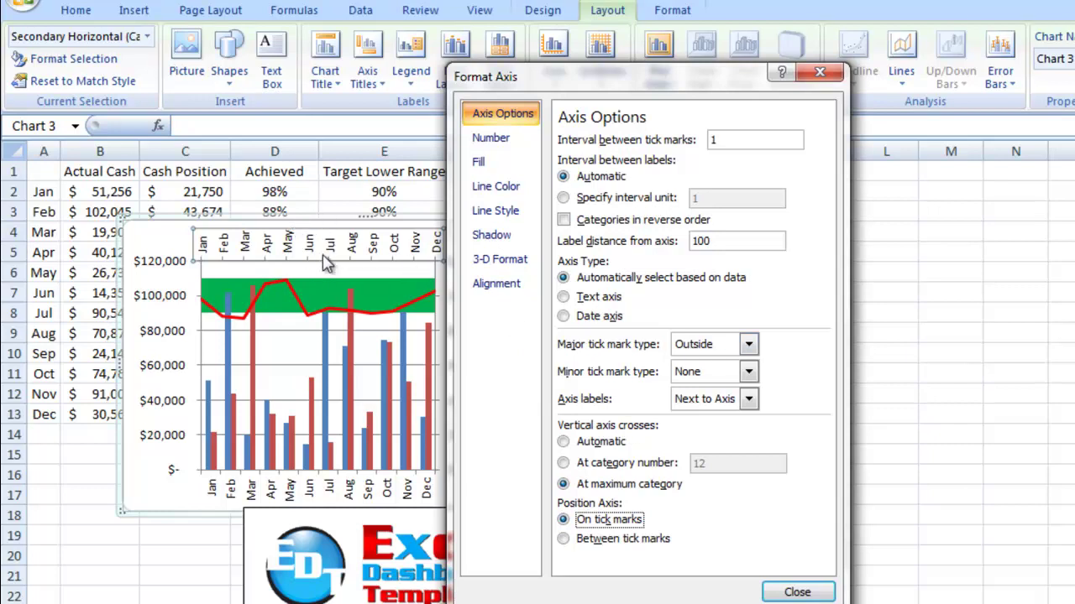
click(748, 345)
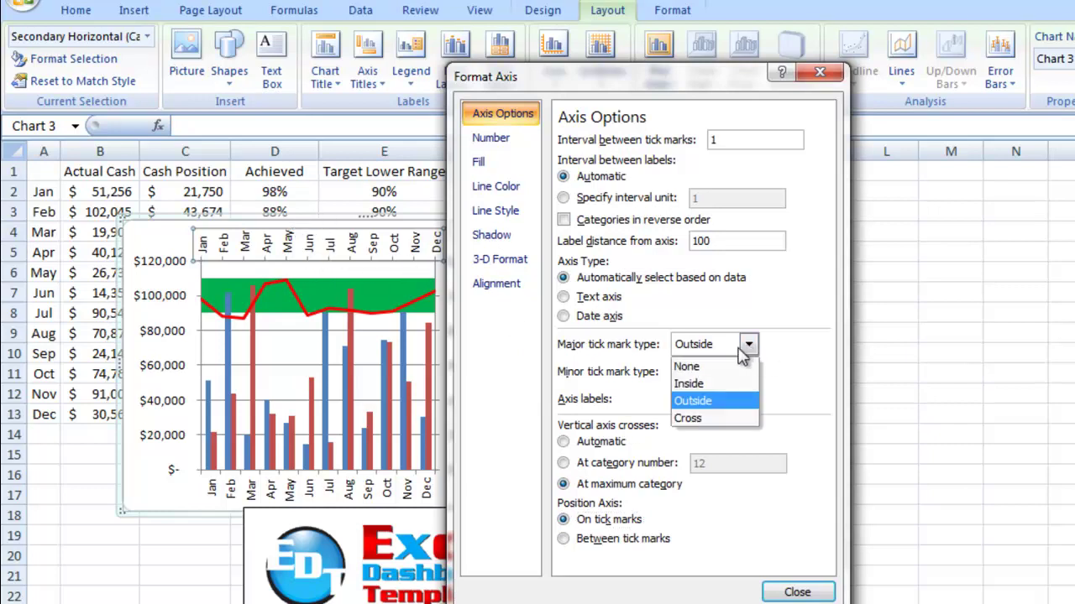
click(737, 372)
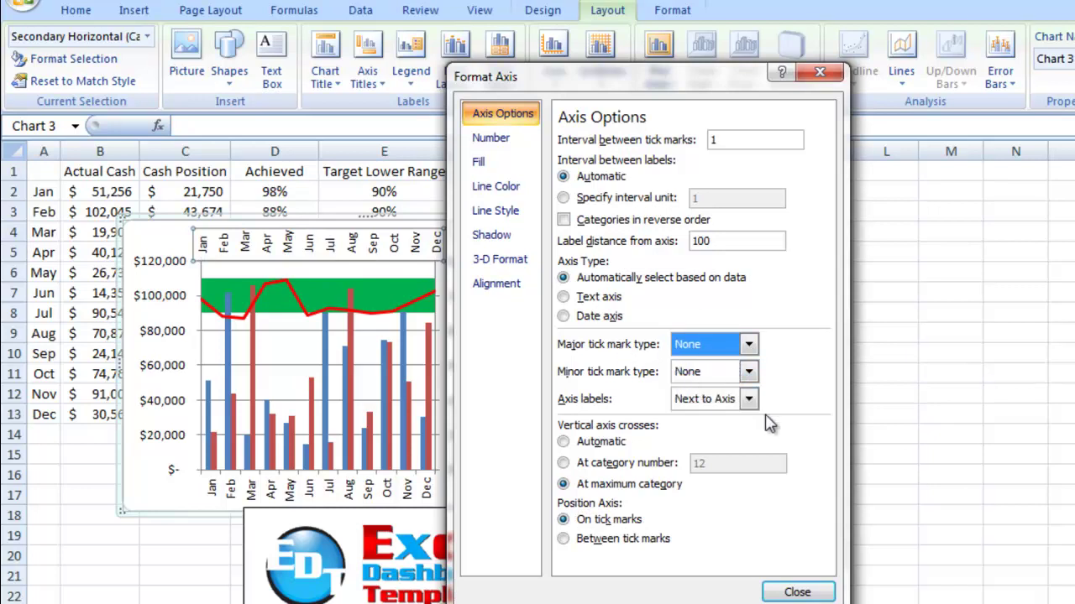
click(721, 405)
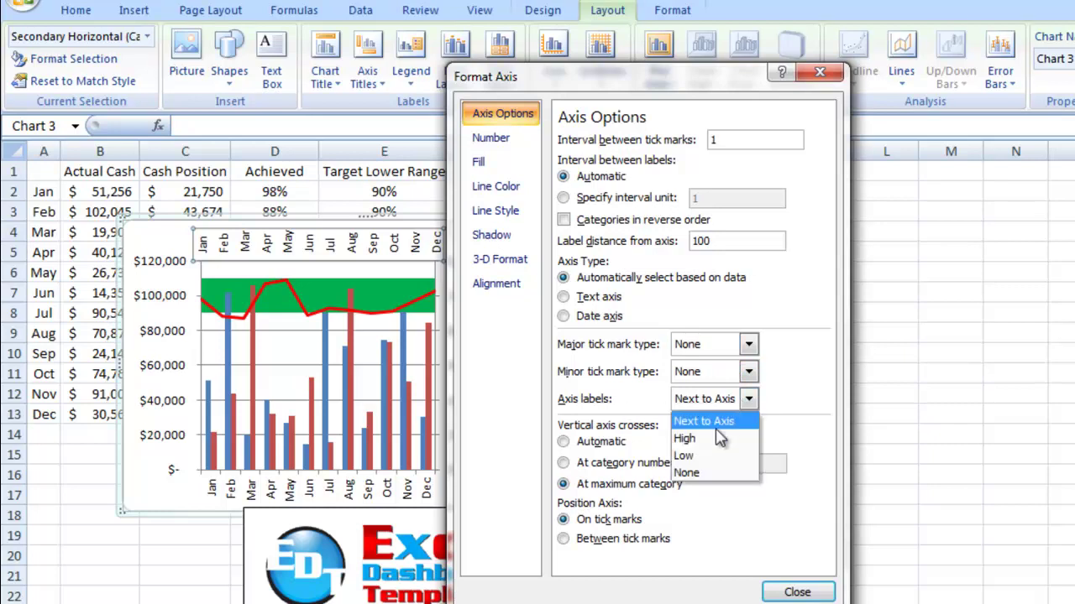
click(706, 475)
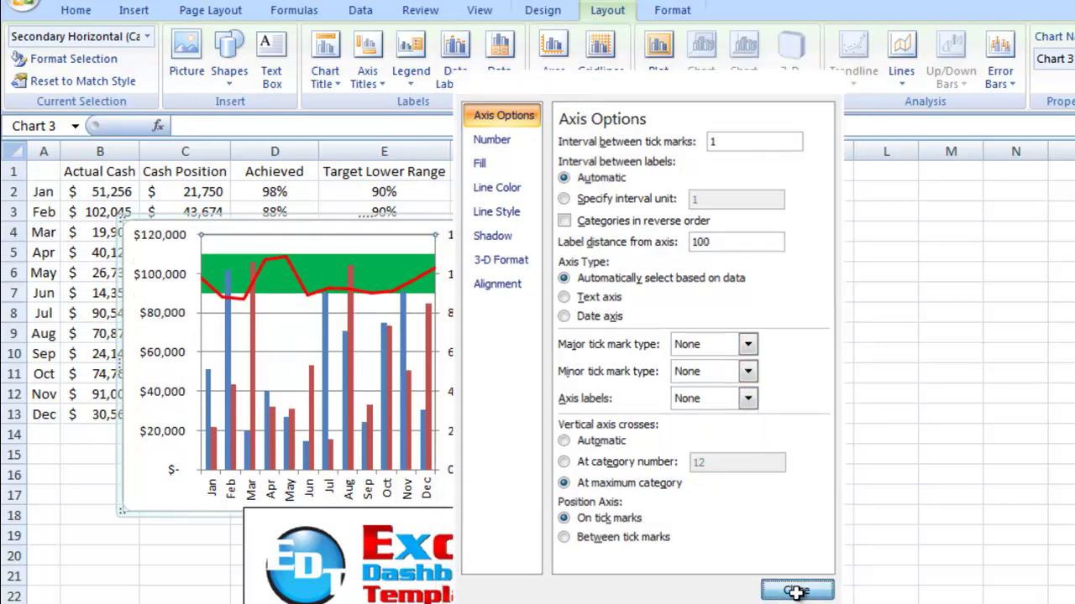
click(793, 591)
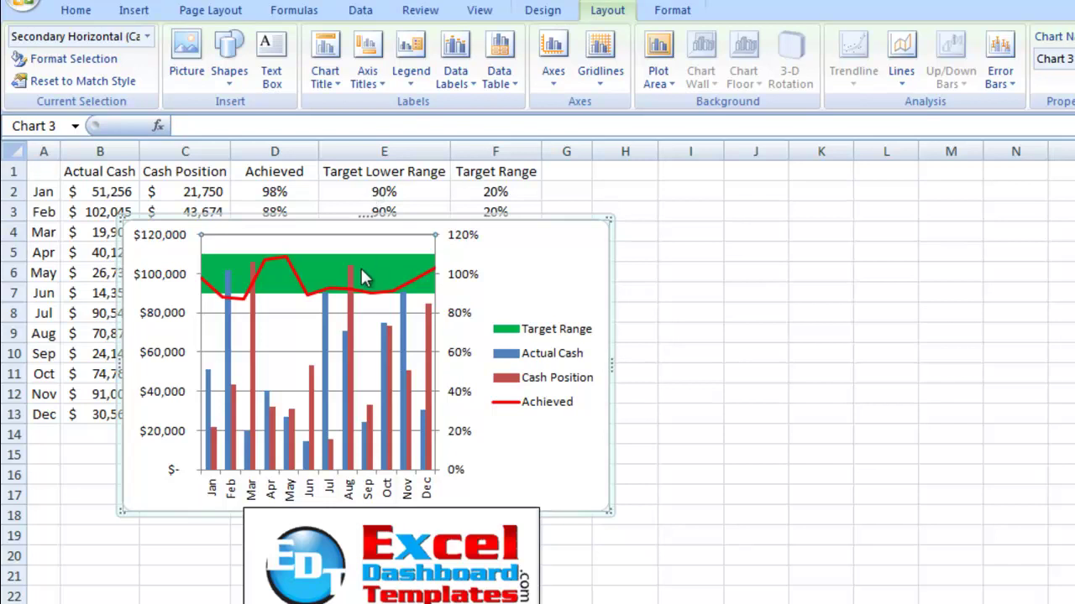
click(406, 270)
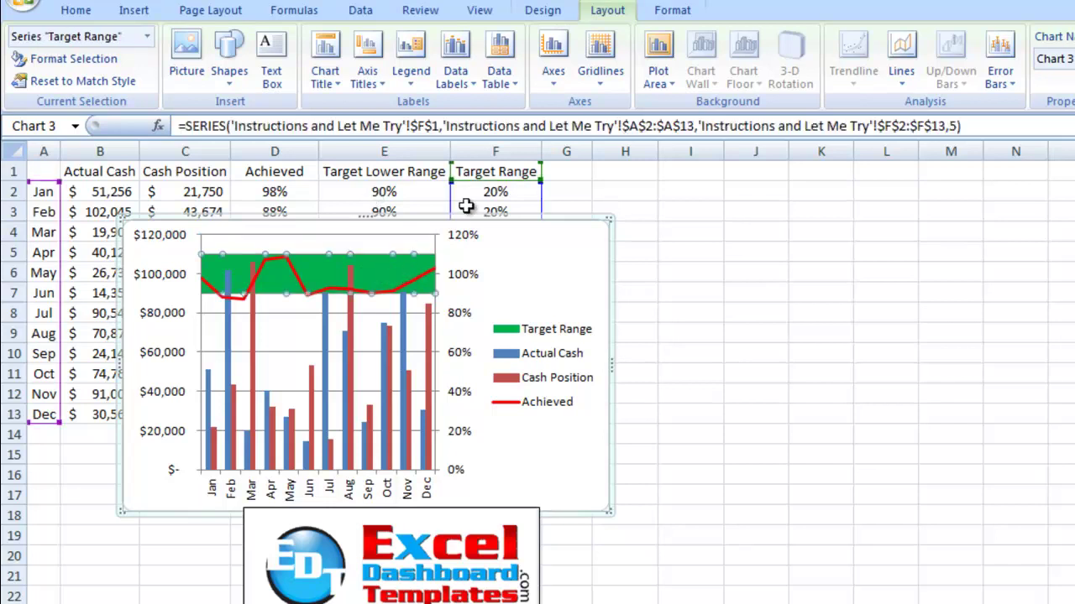
click(400, 178)
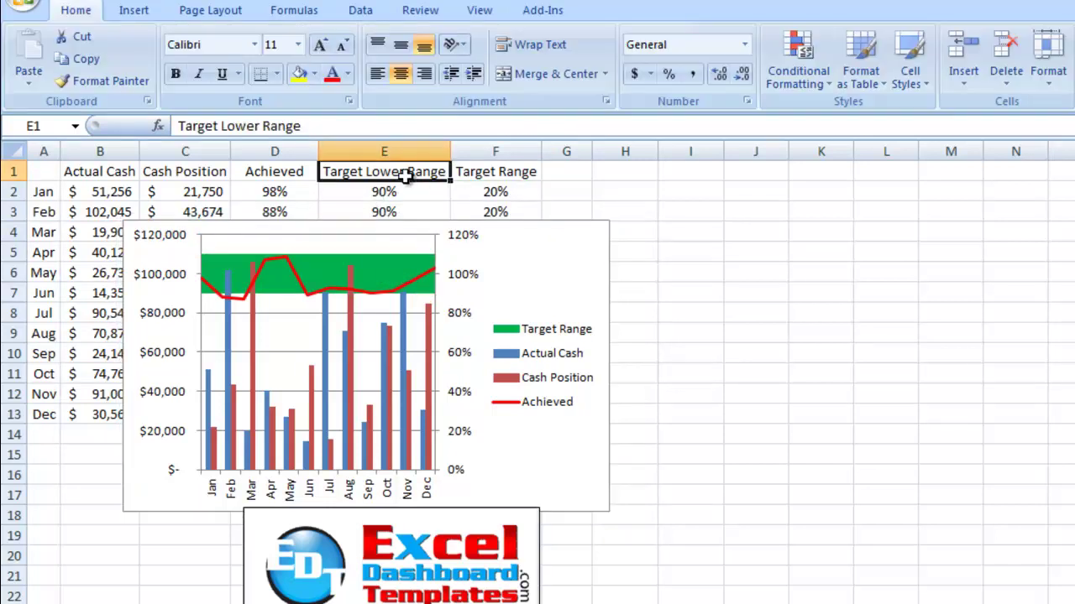
click(403, 191)
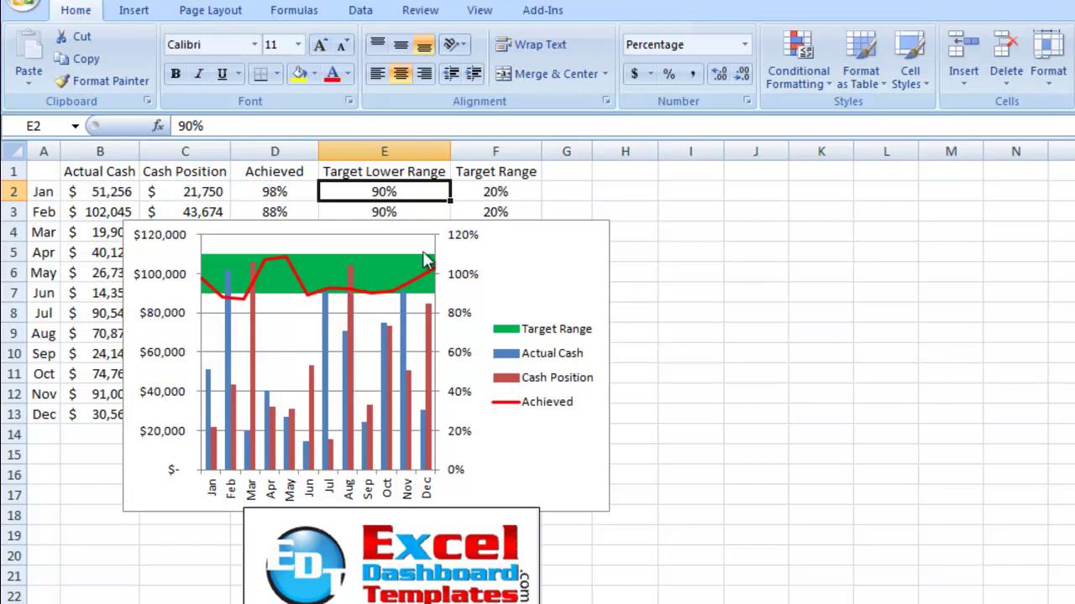
click(487, 191)
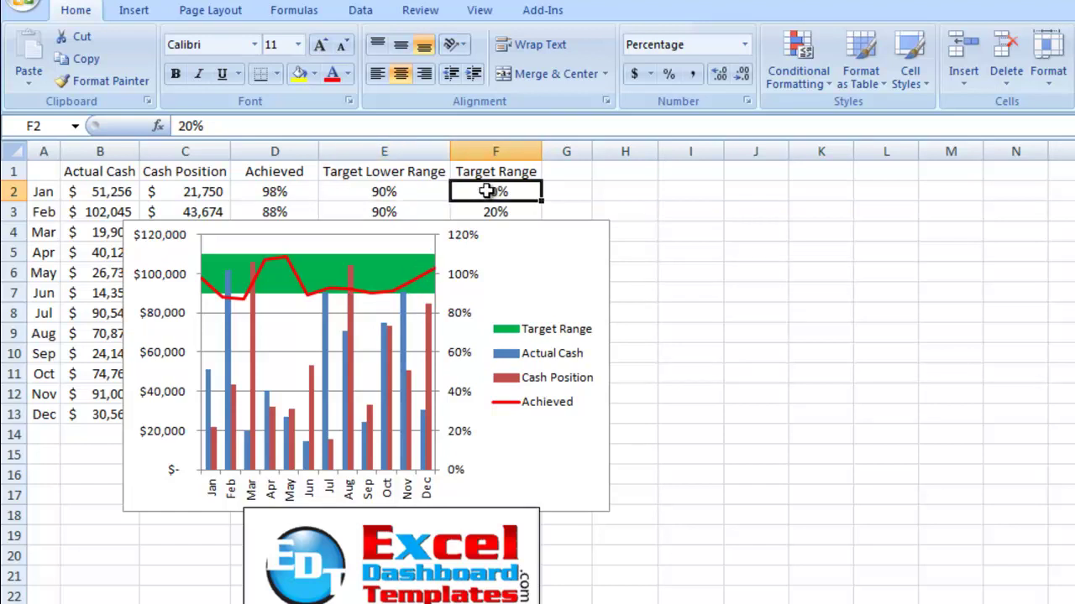